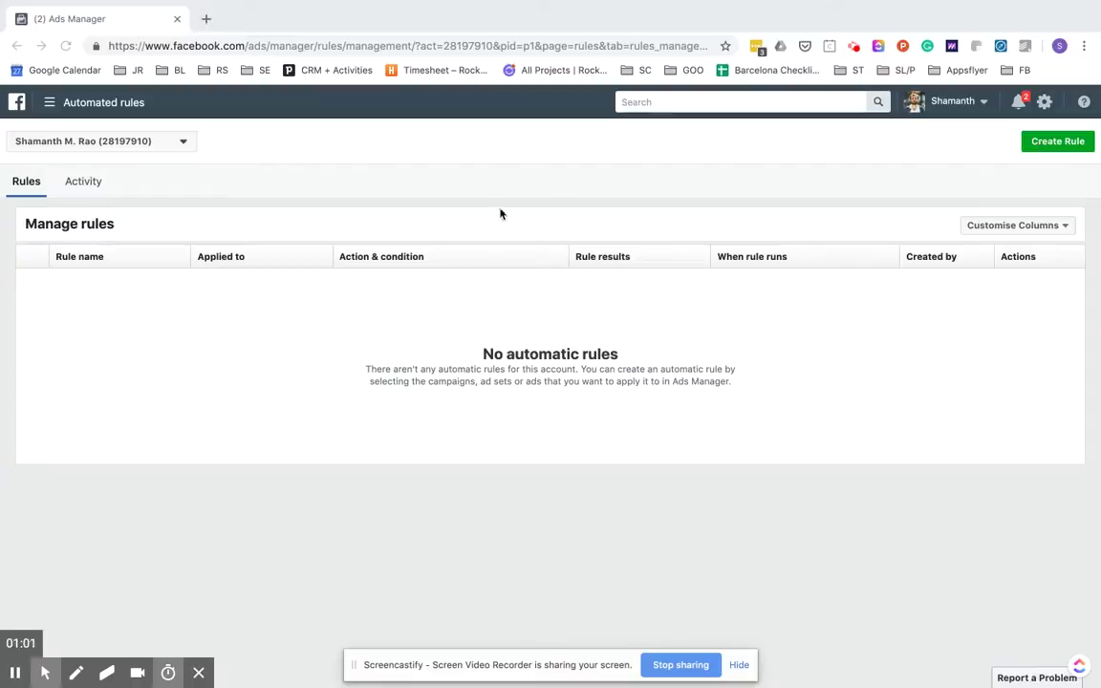
Open the Automated rules page from the full list of Ads Manager tools
{"action": "left_click", "coordinate": [88, 102]}
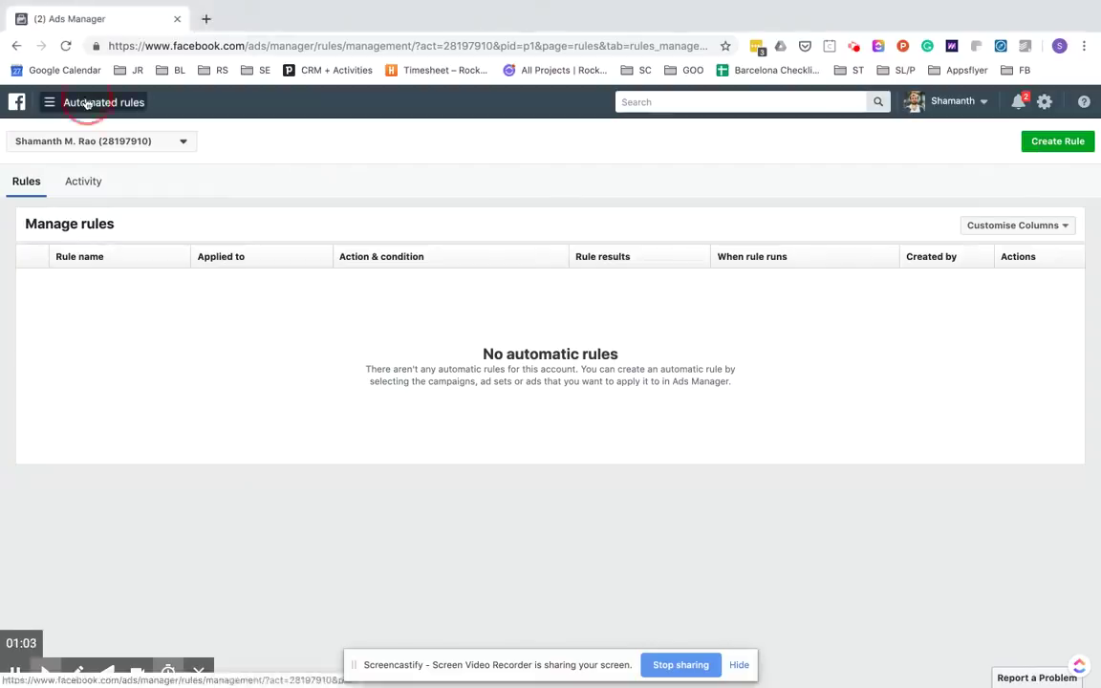
{"action": "left_click", "coordinate": [127, 468]}
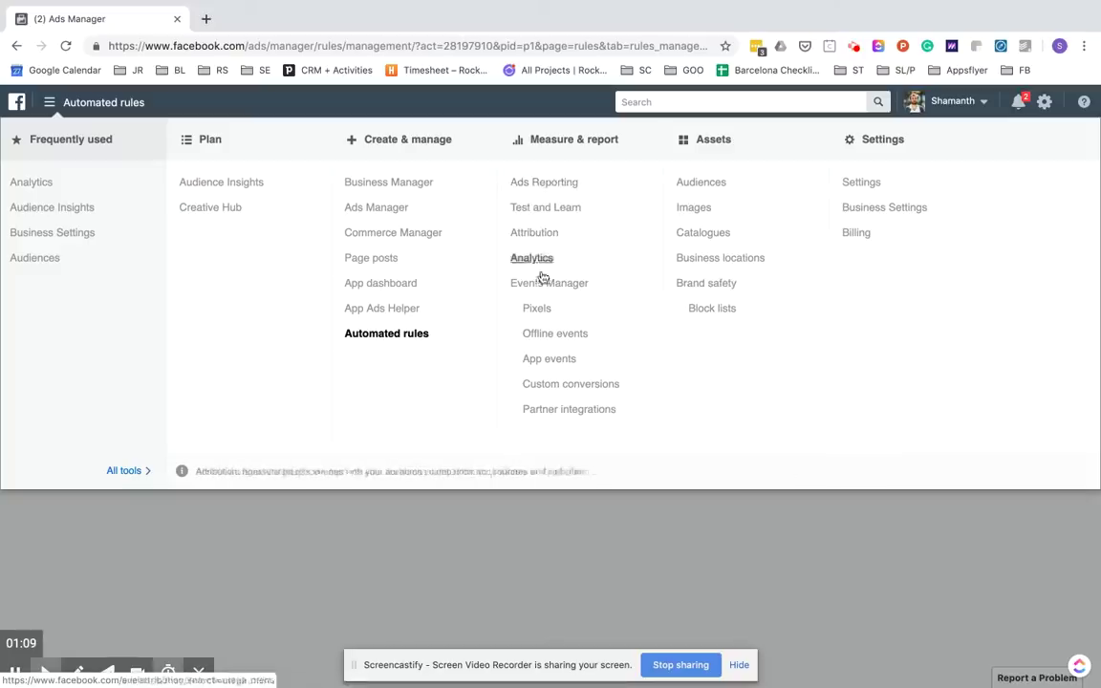
{"action": "left_click", "coordinate": [404, 335]}
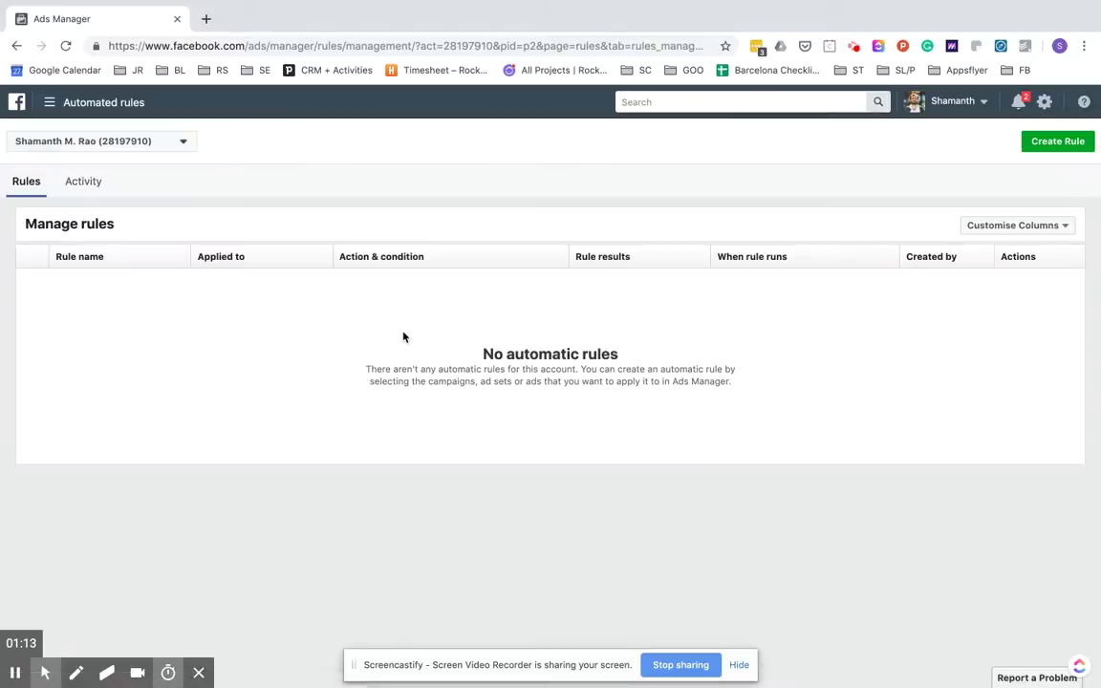
Start a new automated rule and apply it to all active ads
{"action": "left_click", "coordinate": [1038, 149]}
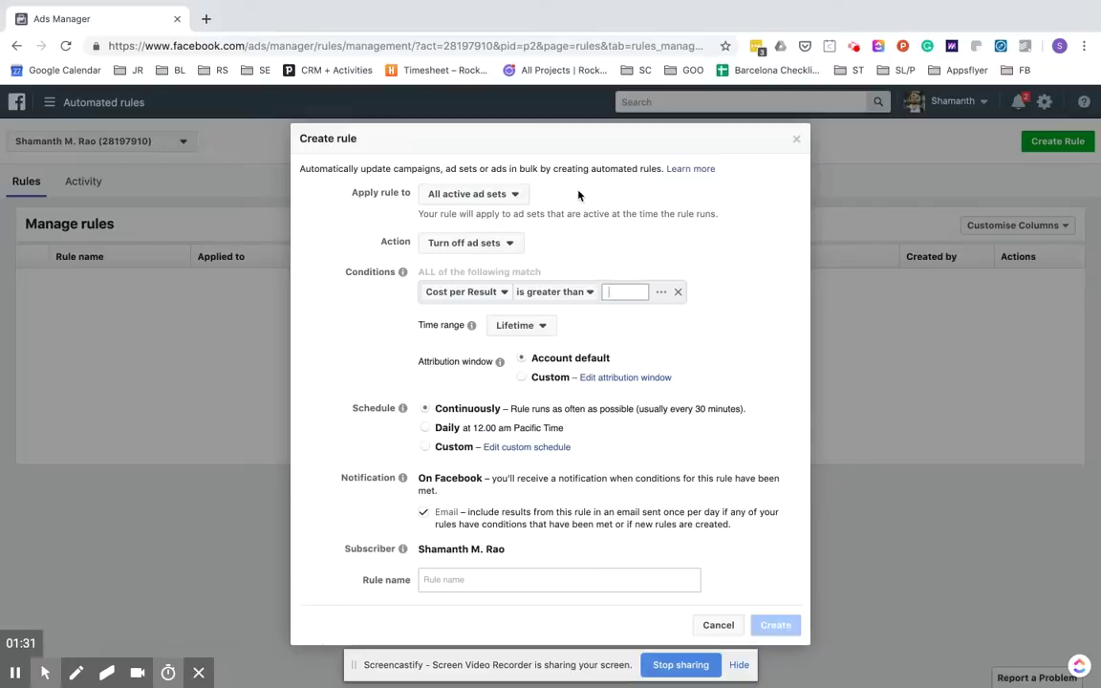
{"action": "left_click", "coordinate": [517, 195]}
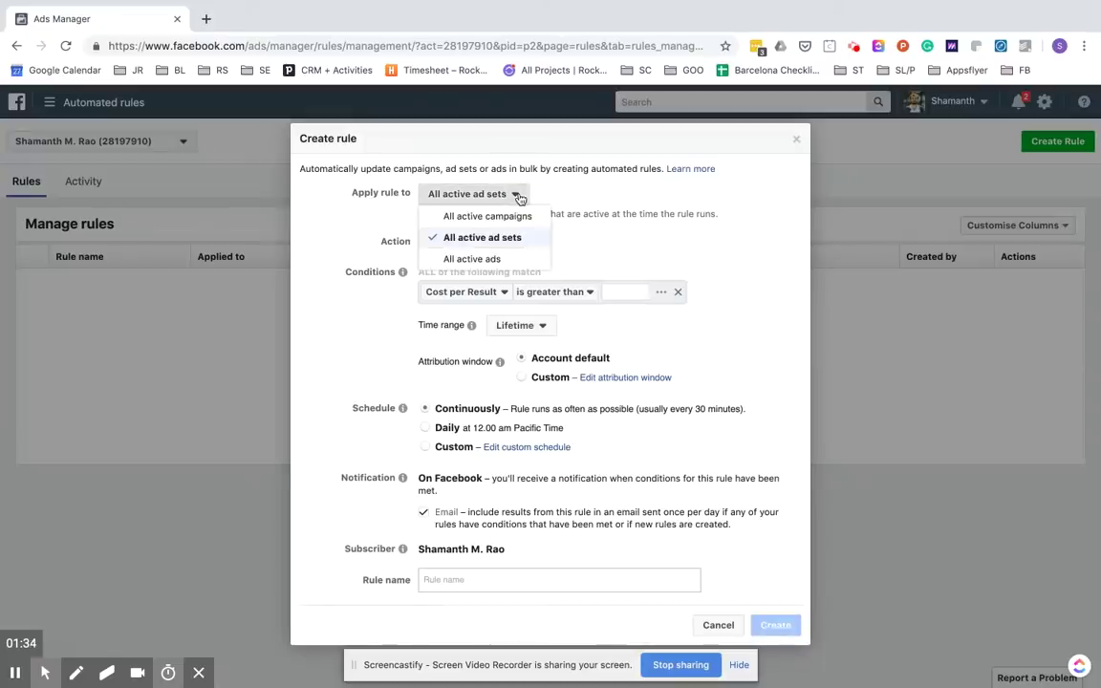
{"action": "left_click", "coordinate": [487, 259]}
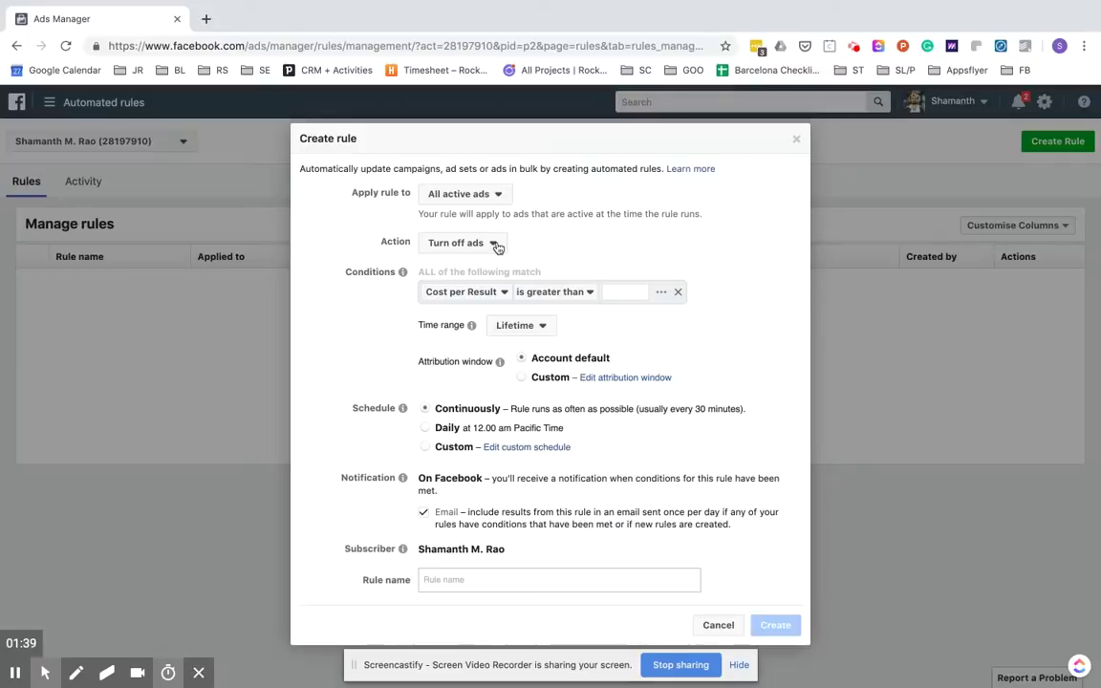
Add a rule condition that CTR is smaller than 0.2%
{"action": "left_click", "coordinate": [504, 294]}
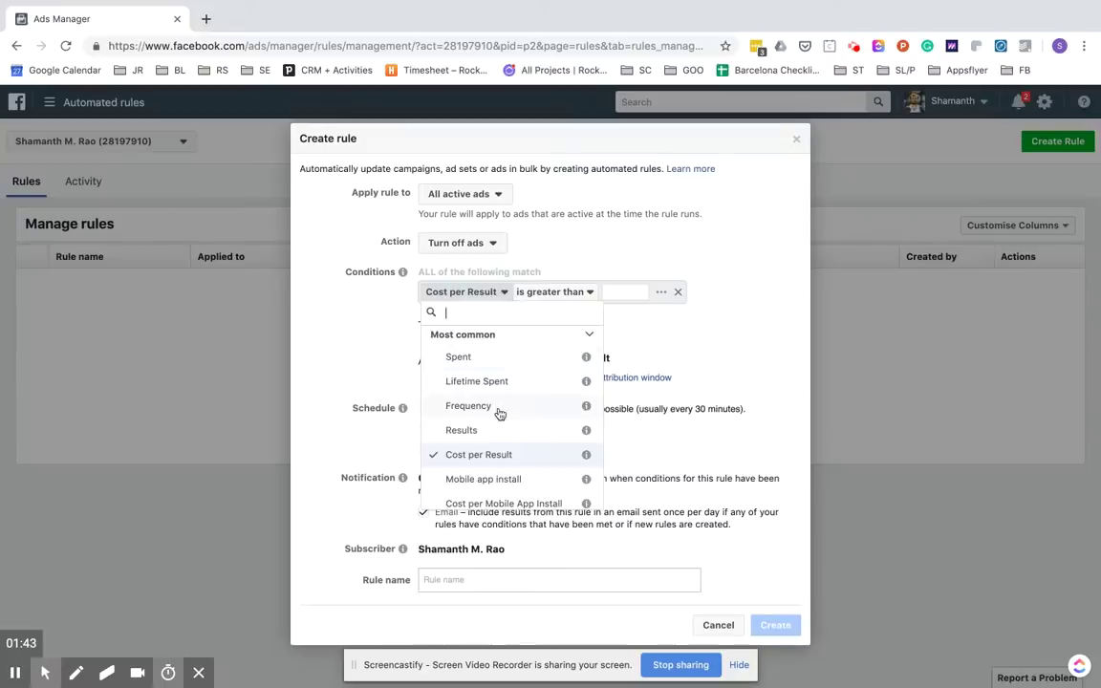
{"action": "type", "text": "ctr"}
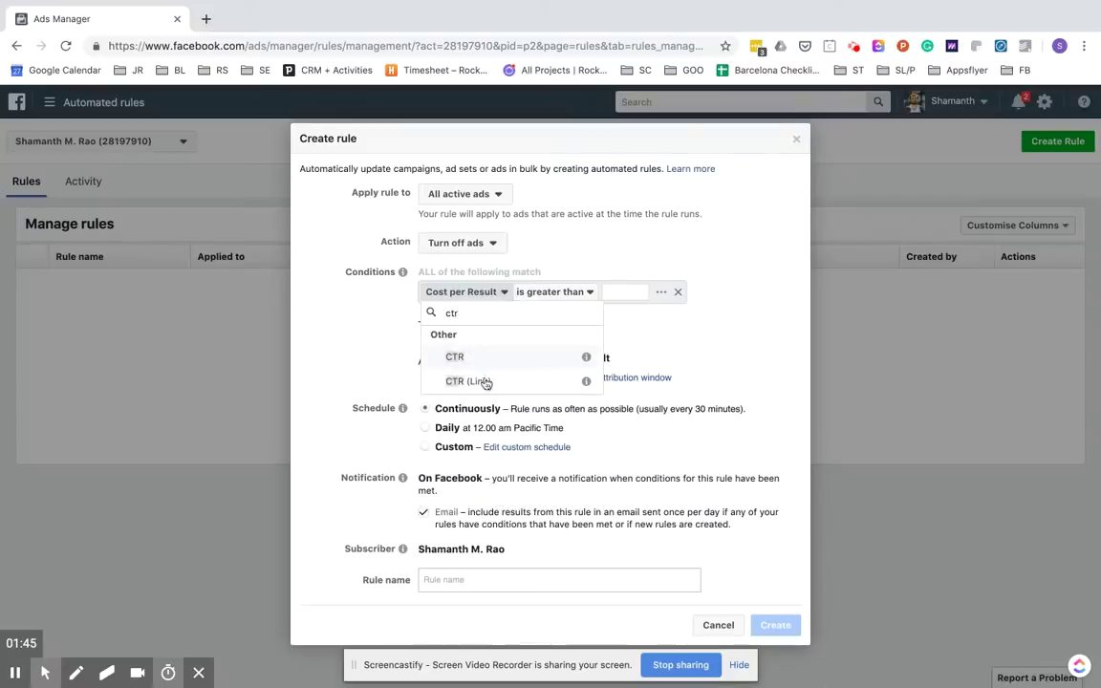
{"action": "left_click", "coordinate": [490, 360]}
{"action": "left_click", "coordinate": [536, 292]}
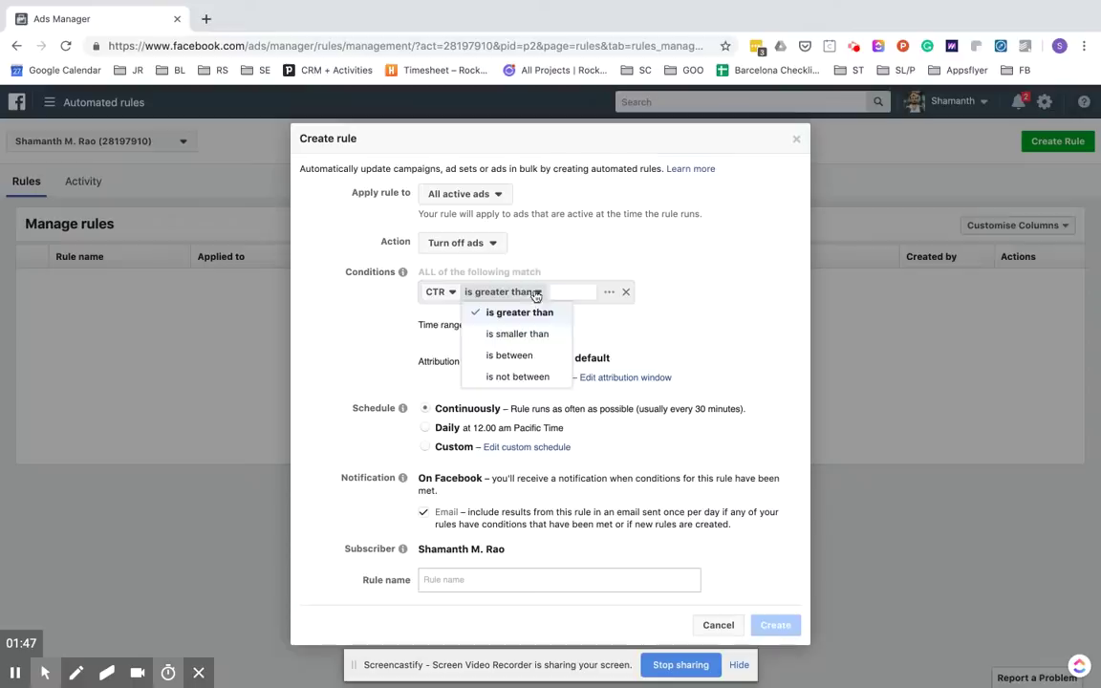
{"action": "left_click", "coordinate": [522, 332]}
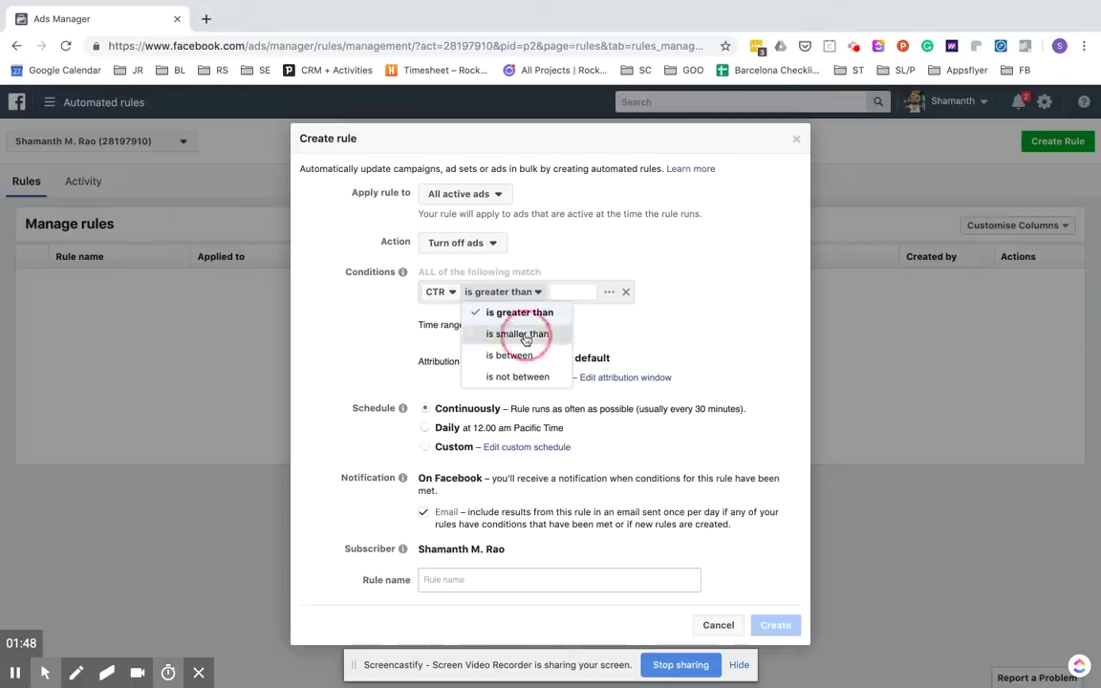
{"action": "left_click", "coordinate": [580, 289]}
{"action": "type", "text": "0."}
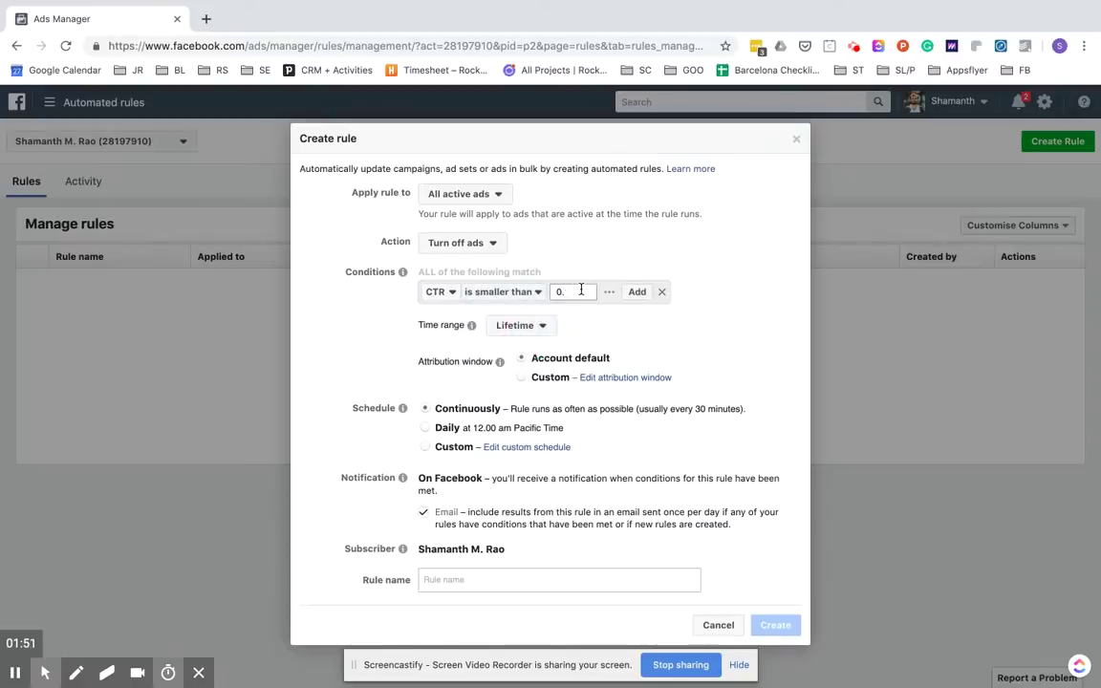
{"action": "type", "text": "12%"}
{"action": "left_click", "coordinate": [636, 293]}
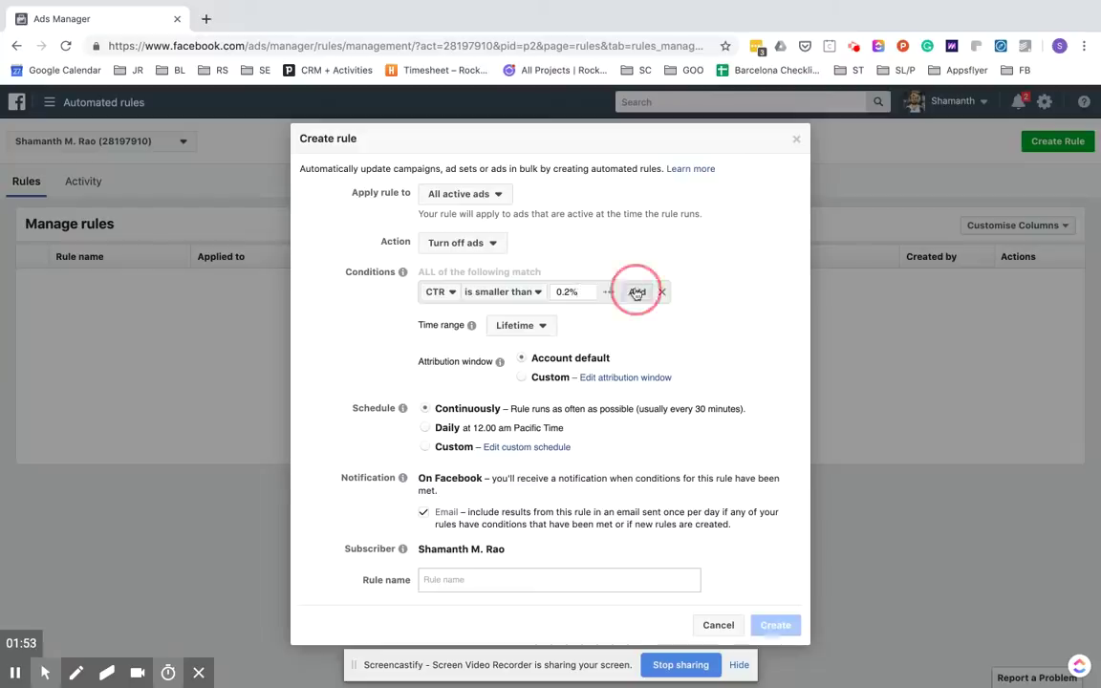
Add a second condition that Impressions is greater than 10000
{"action": "left_click", "coordinate": [518, 291]}
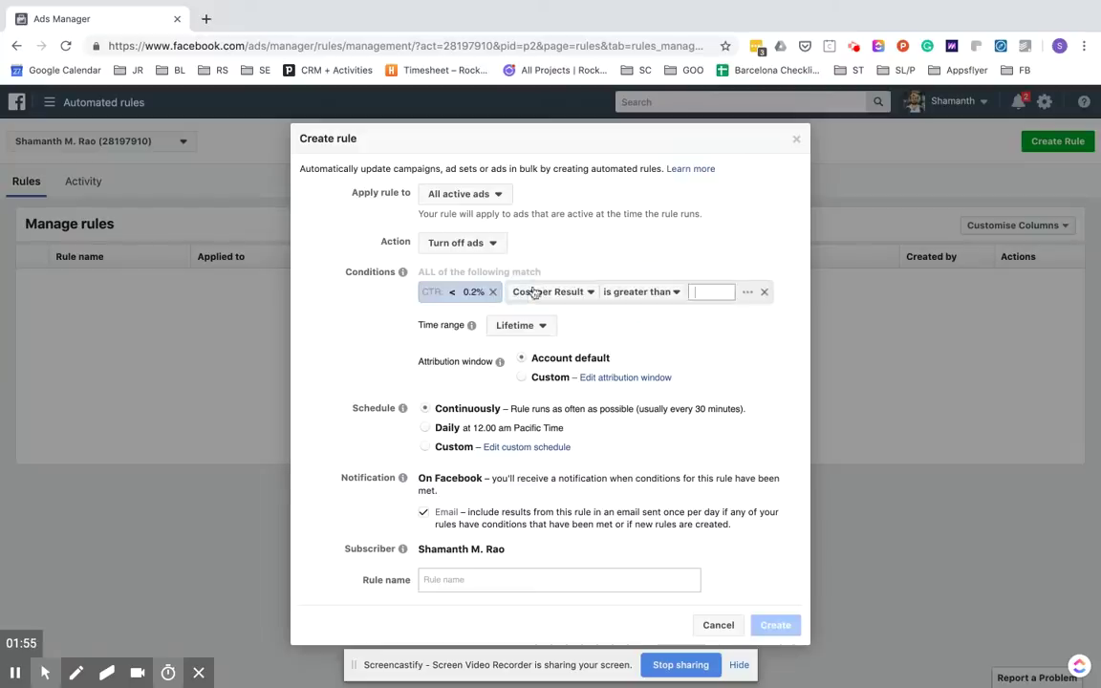
{"action": "left_click", "coordinate": [588, 290]}
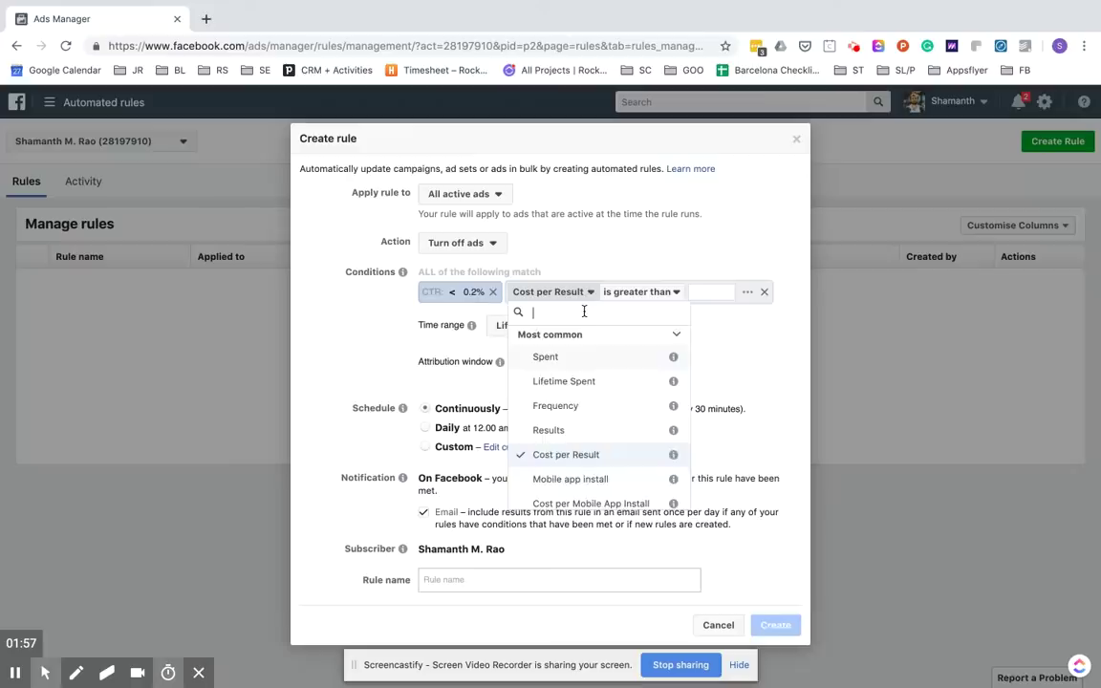
{"action": "type", "text": "imp"}
{"action": "left_click", "coordinate": [583, 356]}
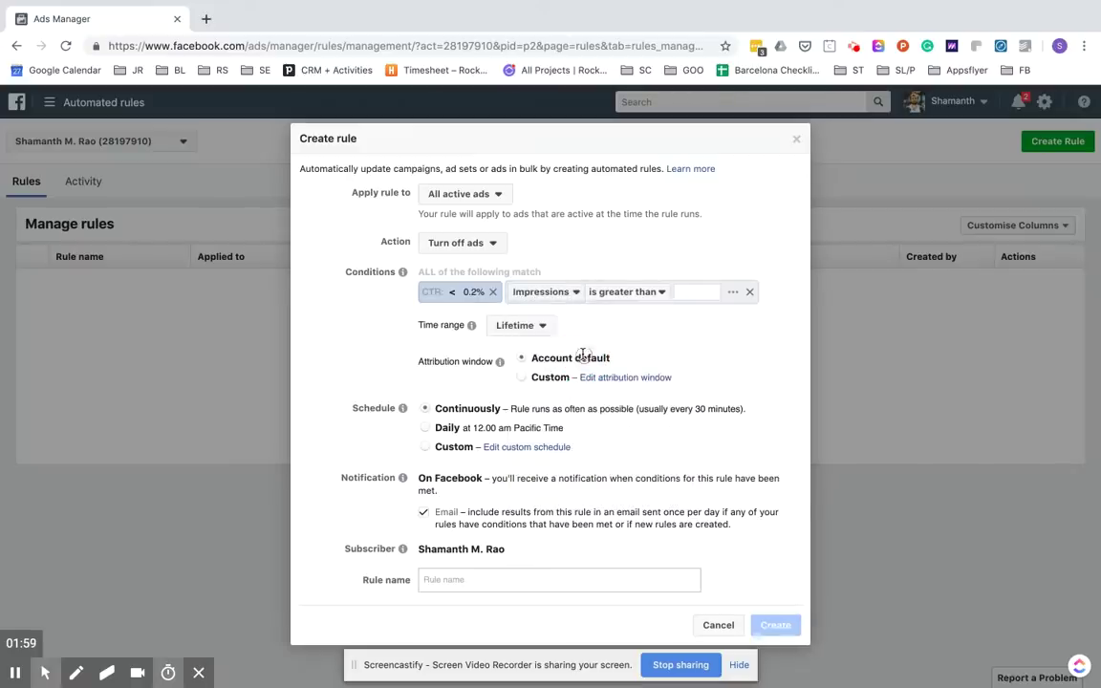
{"action": "left_click", "coordinate": [696, 291]}
{"action": "type", "text": "1000"}
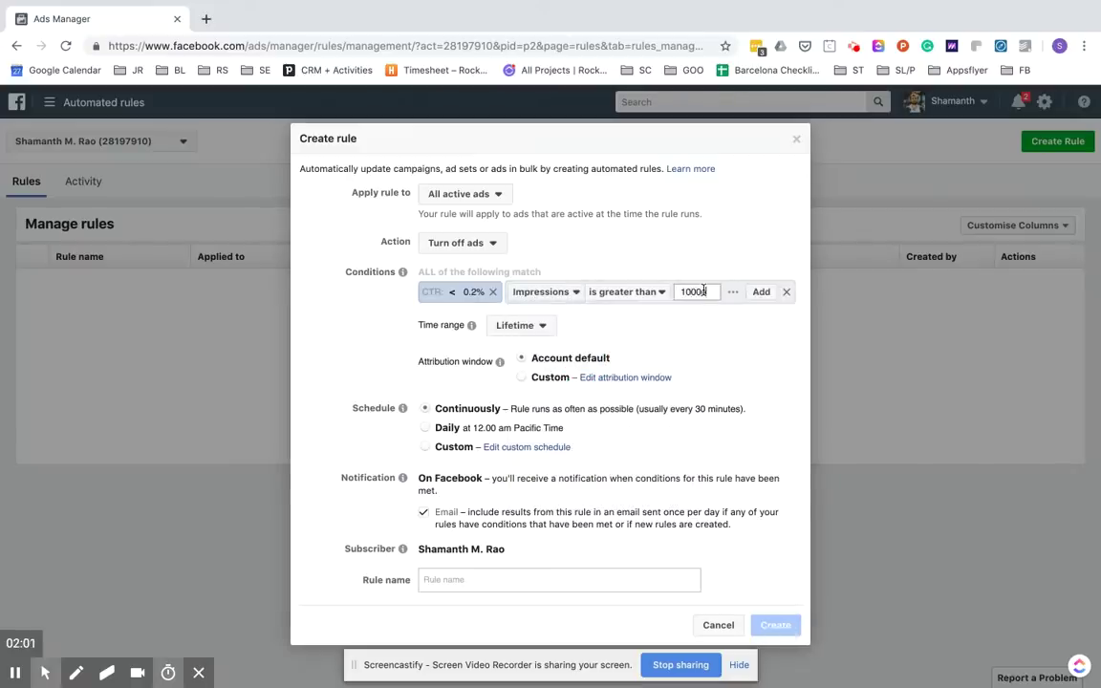
{"action": "type", "text": "0"}
{"action": "left_click", "coordinate": [762, 292]}
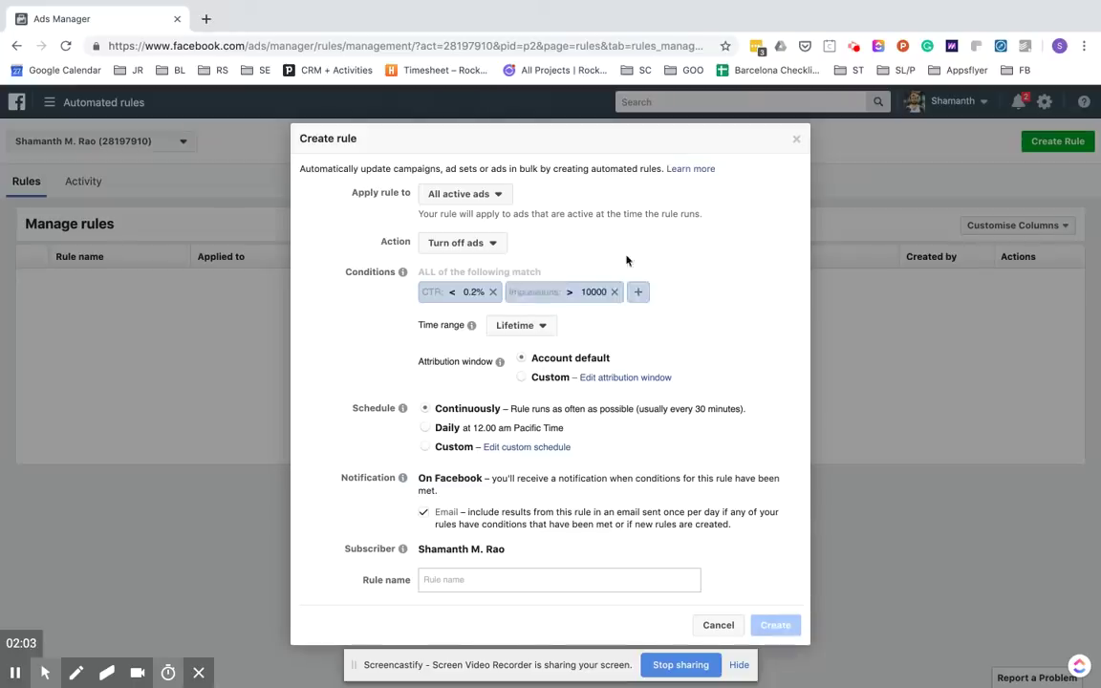
Set the time range to Last 7 days and create the rule under the name "Turn off underperforming ads"
{"action": "left_click", "coordinate": [521, 325]}
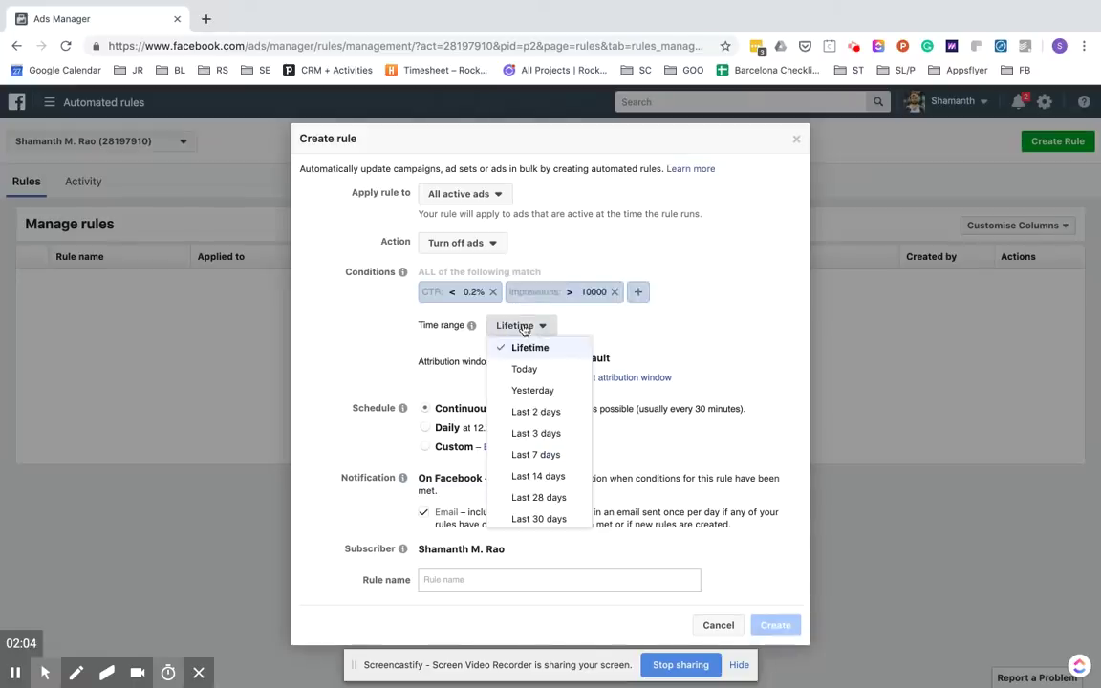
{"action": "left_click", "coordinate": [517, 456]}
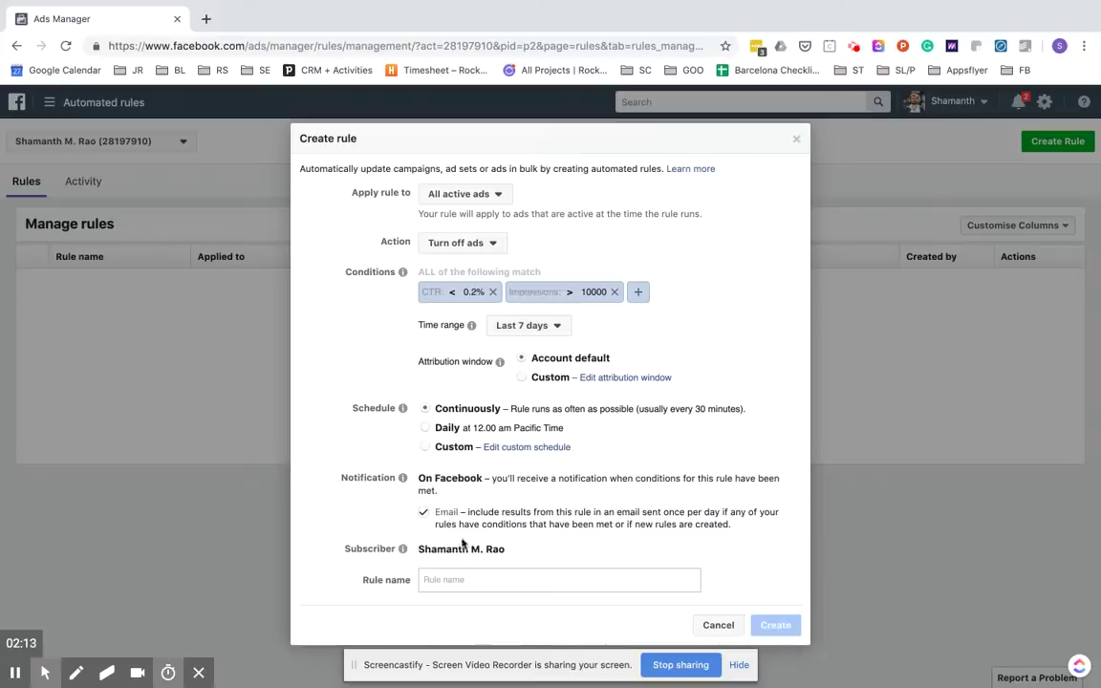
{"action": "left_click", "coordinate": [451, 582]}
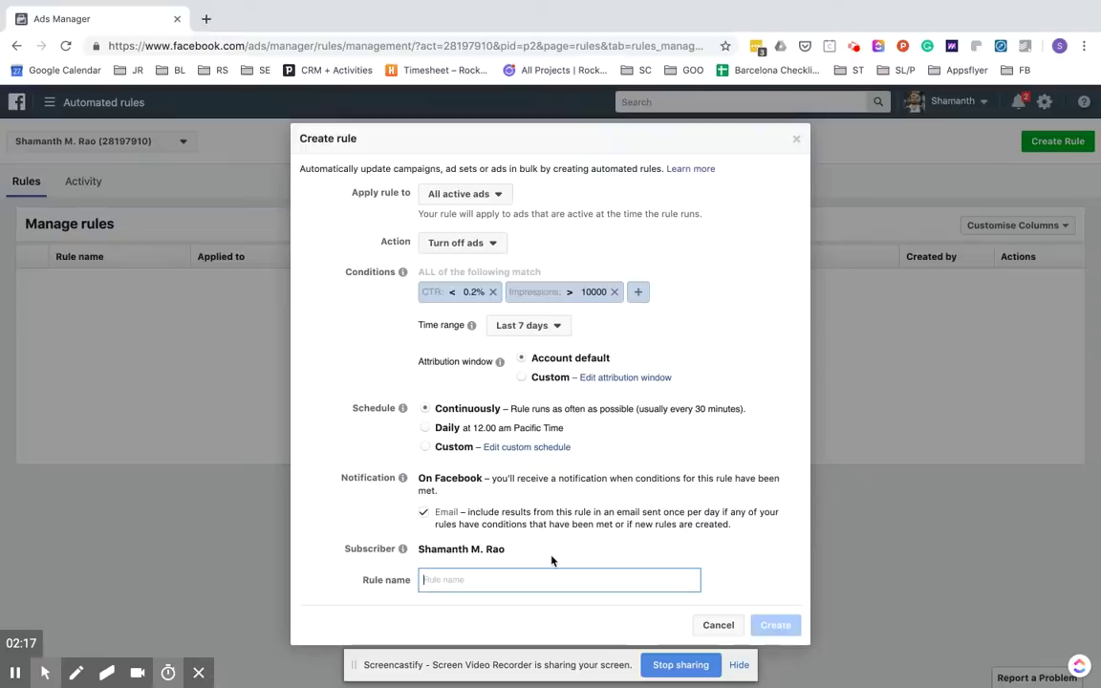
{"action": "type", "text": "Turn"}
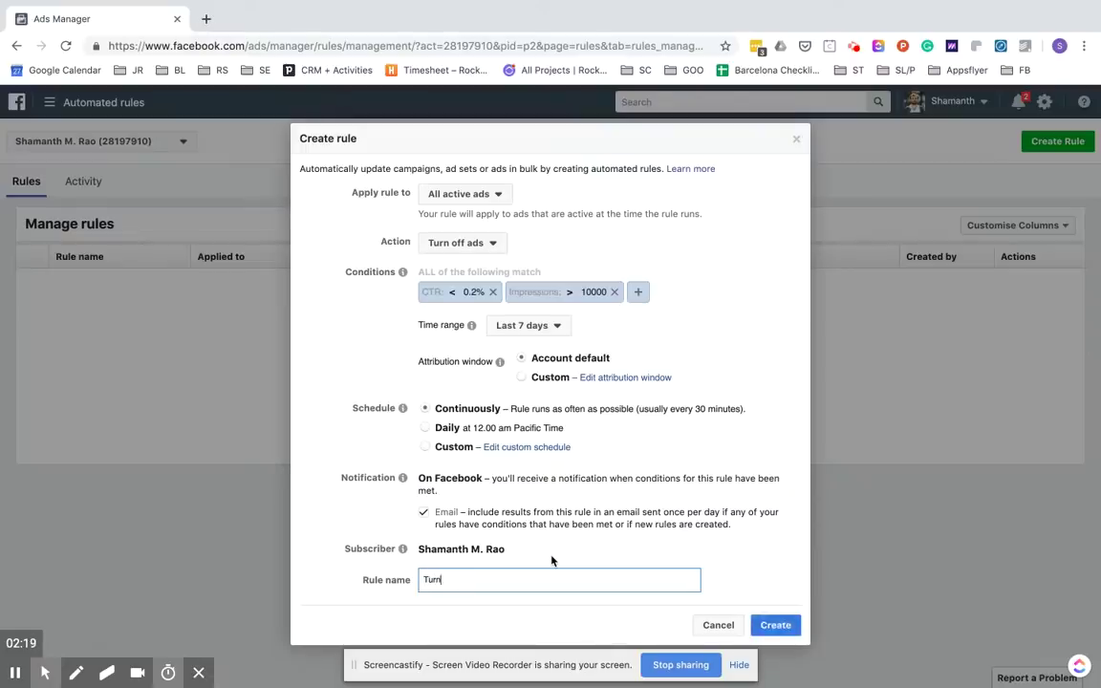
{"action": "type", "text": " off underperforming ads"}
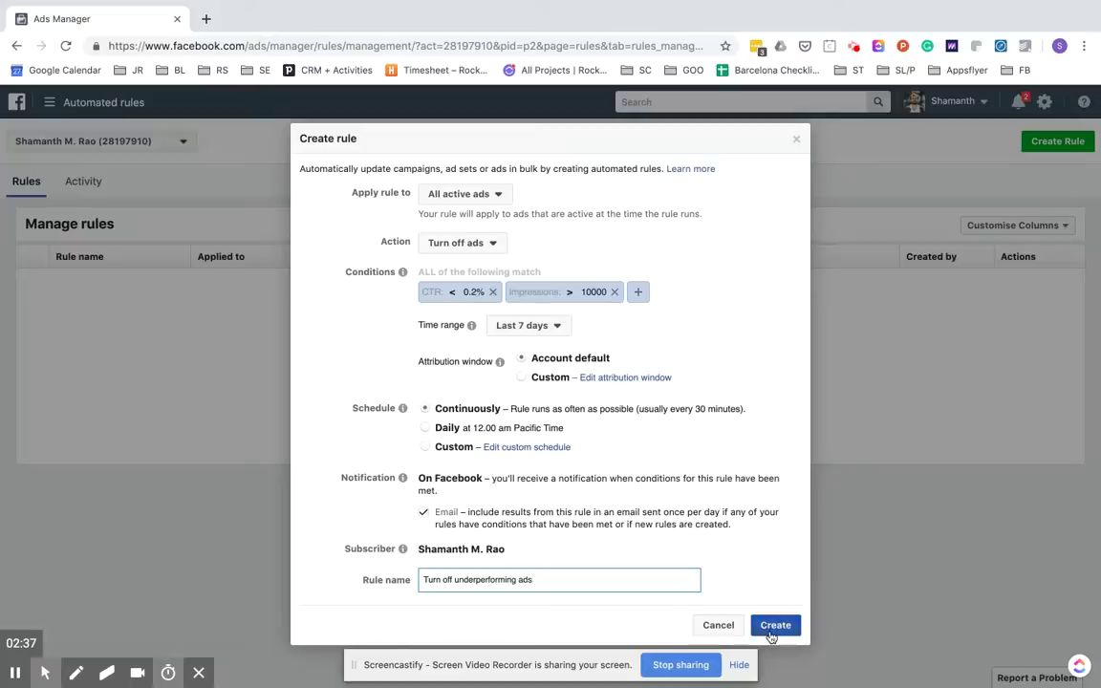
{"action": "left_click", "coordinate": [770, 634]}
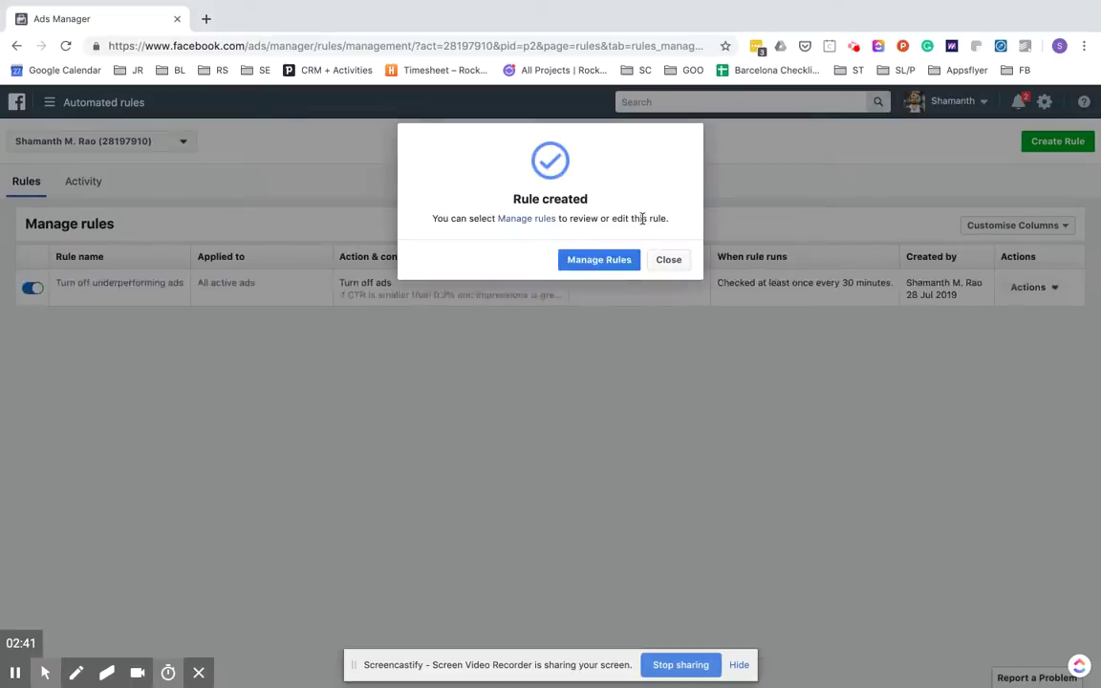
{"action": "left_click", "coordinate": [673, 262]}
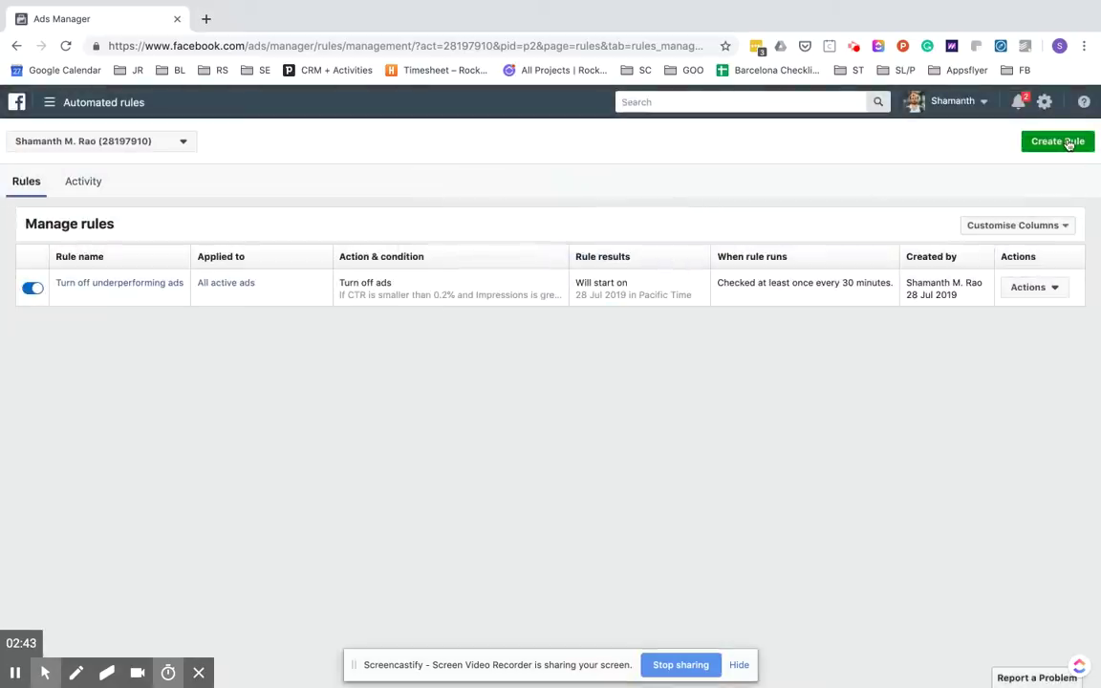
Start another rule with the condition Cost per Result smaller than $50.00 and a time range of Last 7 days
{"action": "left_click", "coordinate": [1062, 141]}
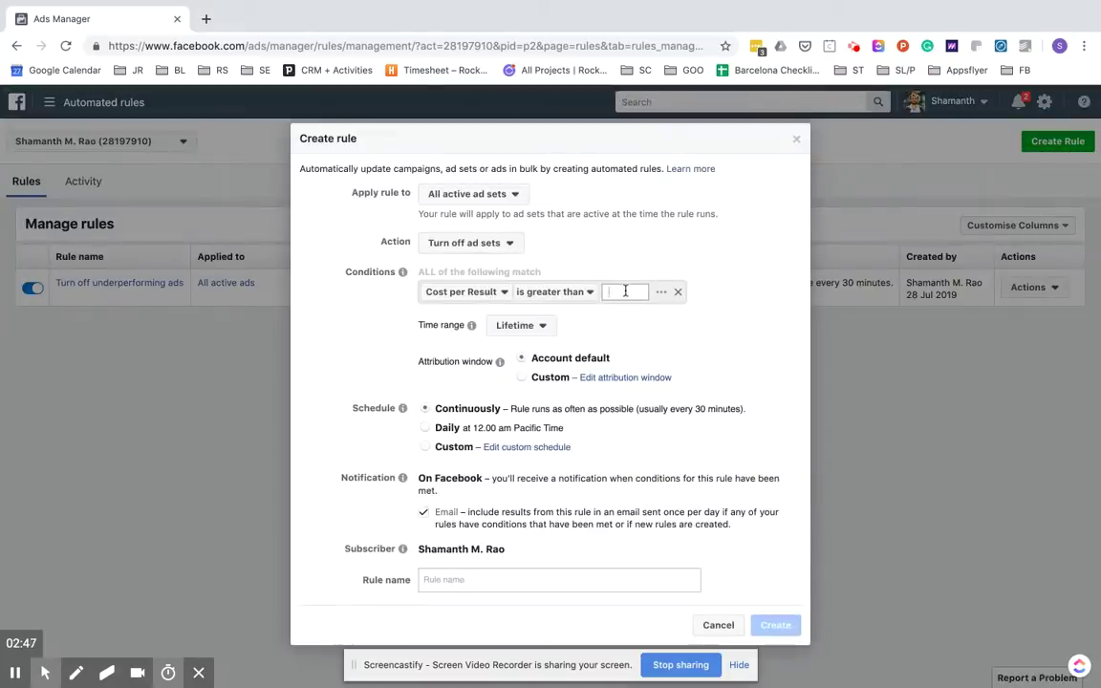
{"action": "left_click", "coordinate": [575, 292]}
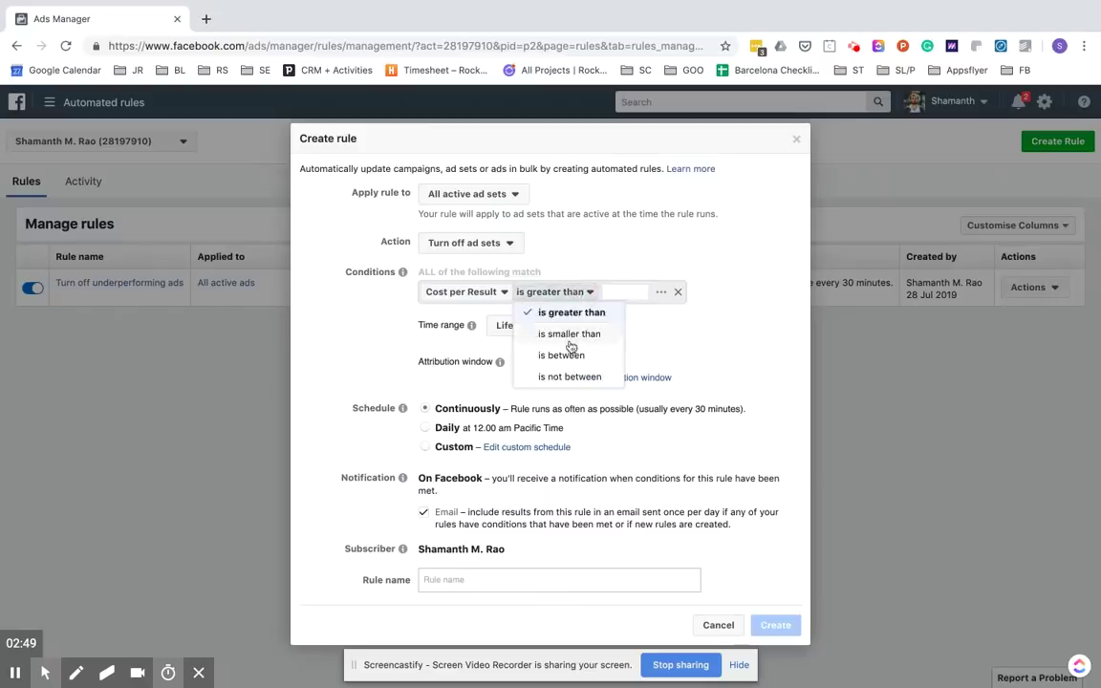
{"action": "left_click", "coordinate": [569, 334]}
{"action": "left_click", "coordinate": [616, 292]}
{"action": "type", "text": "50"}
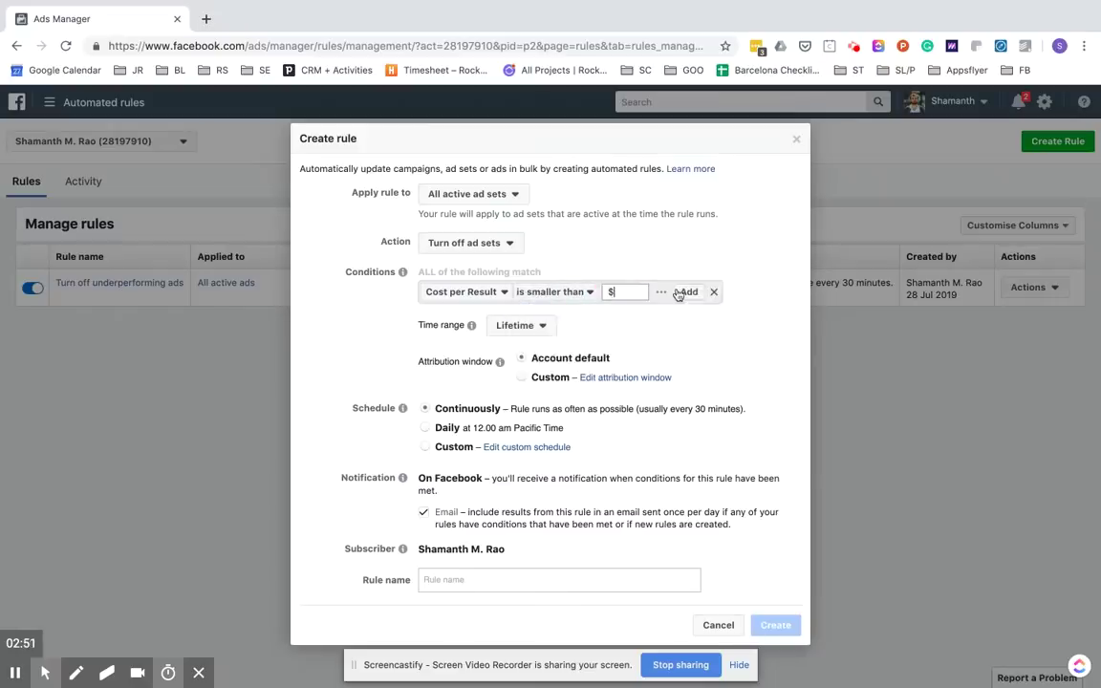
{"action": "left_click", "coordinate": [534, 329]}
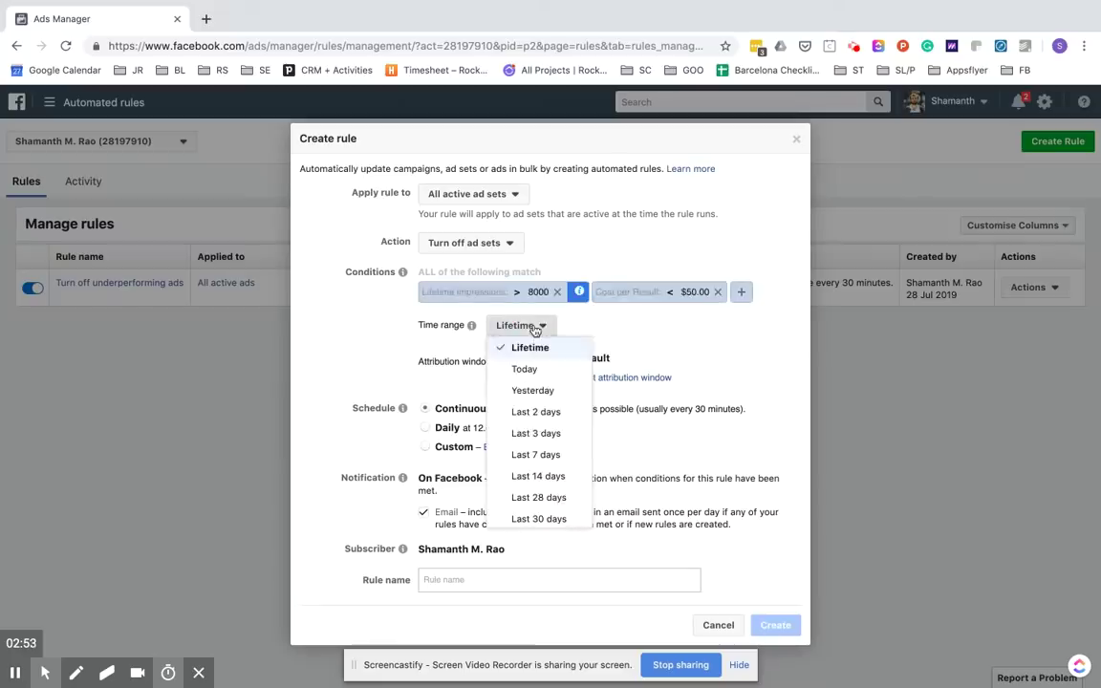
{"action": "left_click", "coordinate": [525, 456]}
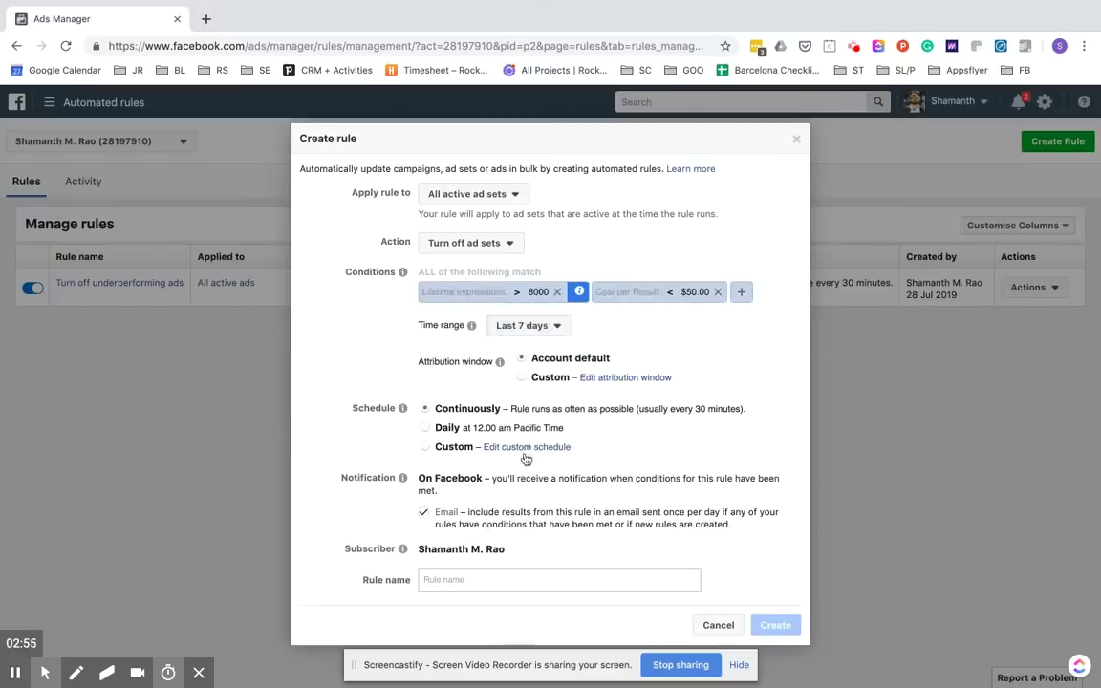
Name the new rule "Turn off ads with high CPAs"
{"action": "left_click", "coordinate": [570, 577]}
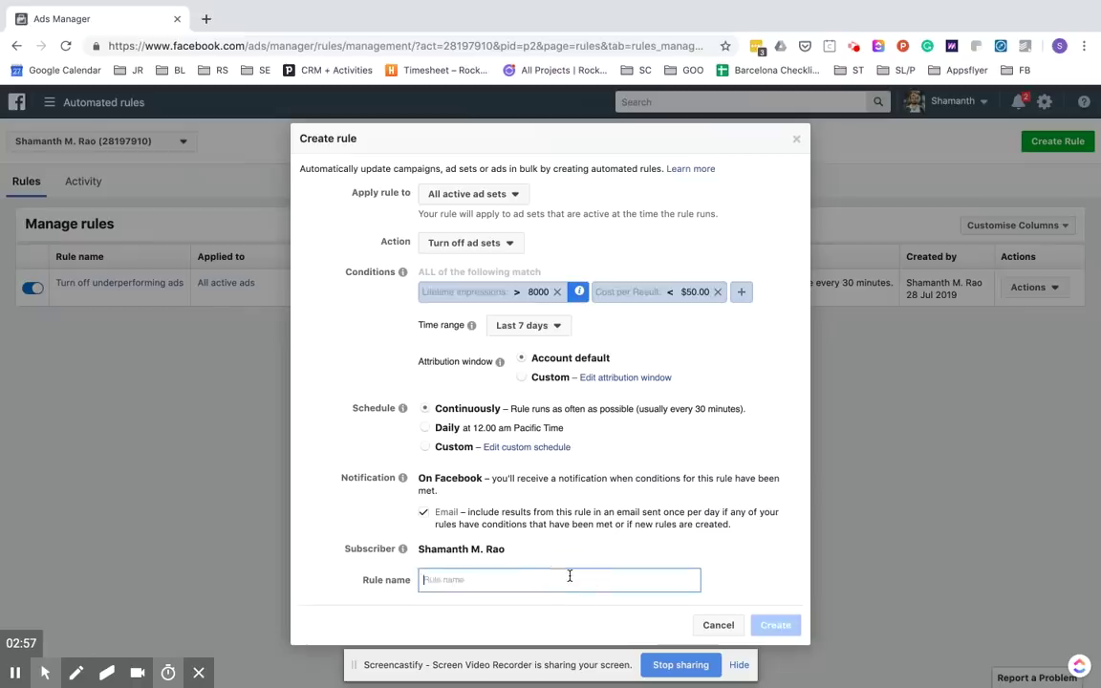
{"action": "type", "text": "Turn off ads wit"}
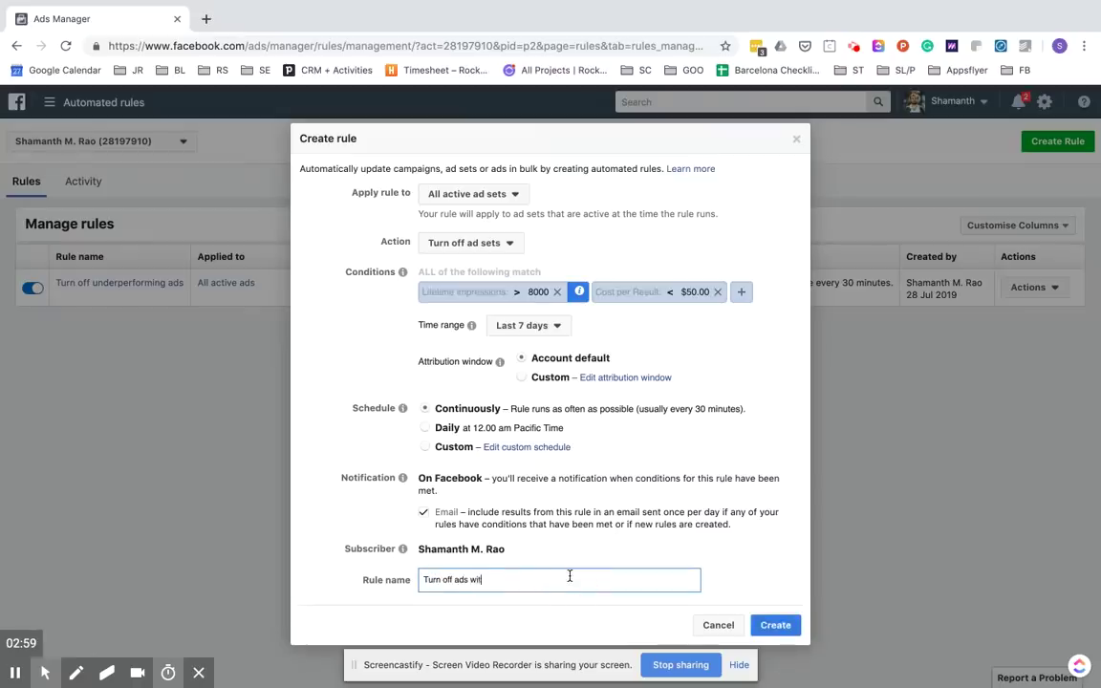
{"action": "type", "text": "h high CPAs"}
{"action": "key", "text": "Tab"}
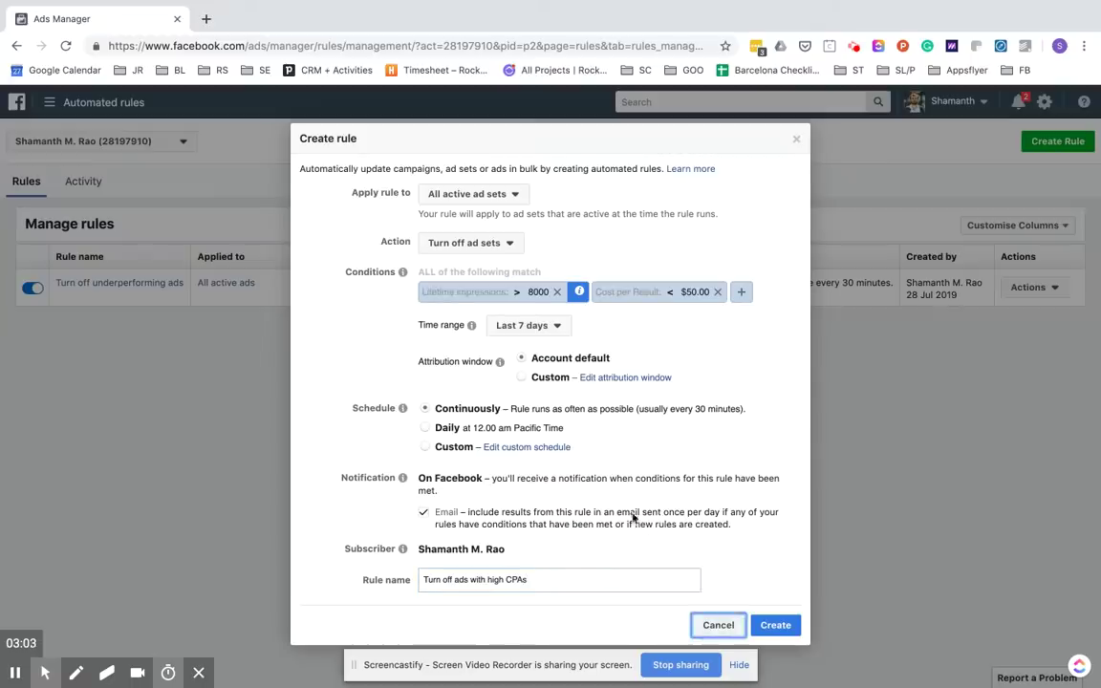
{"action": "left_click", "coordinate": [632, 517]}
{"action": "left_click", "coordinate": [424, 513]}
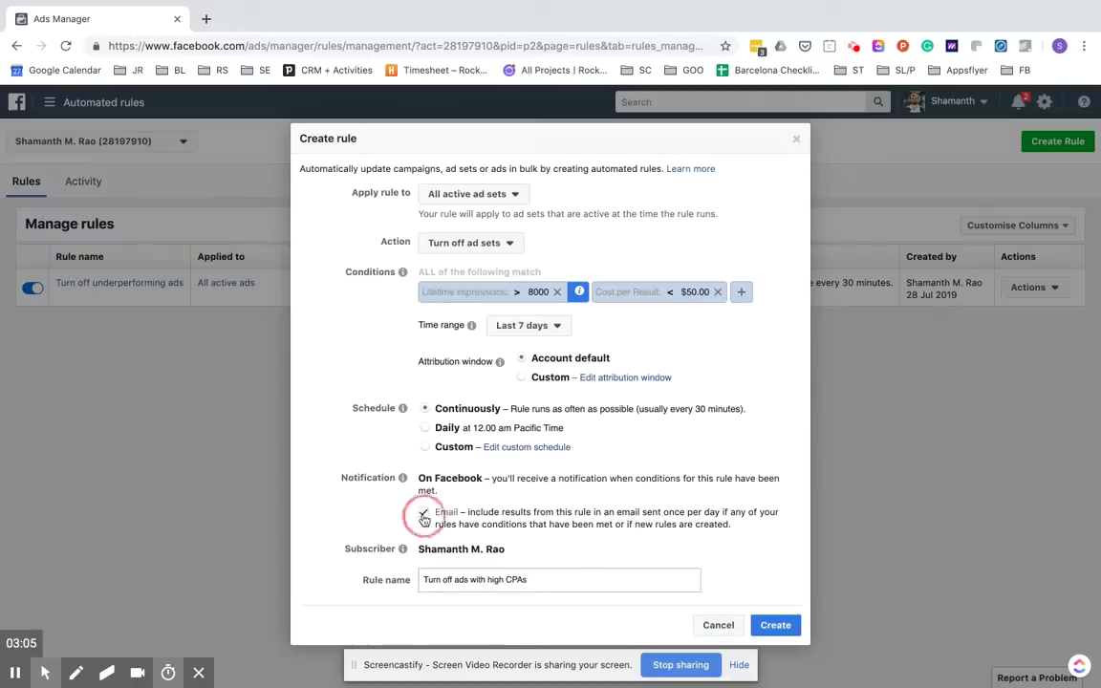
Change the rule's action to Send notification only
{"action": "left_click", "coordinate": [501, 248]}
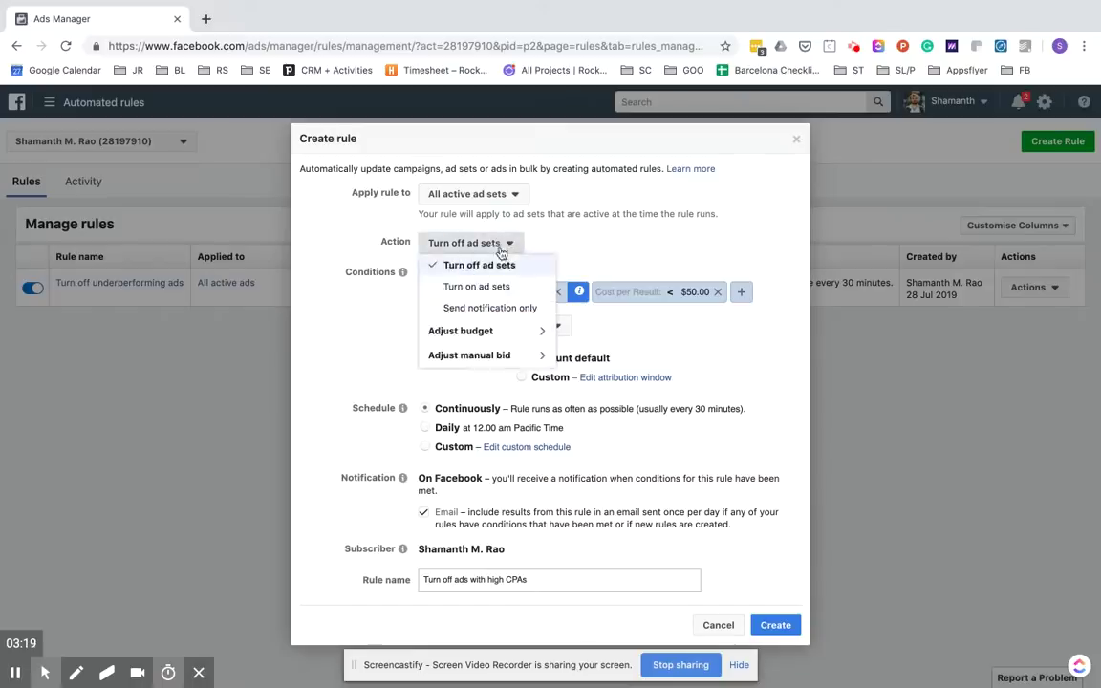
{"action": "left_click", "coordinate": [489, 309]}
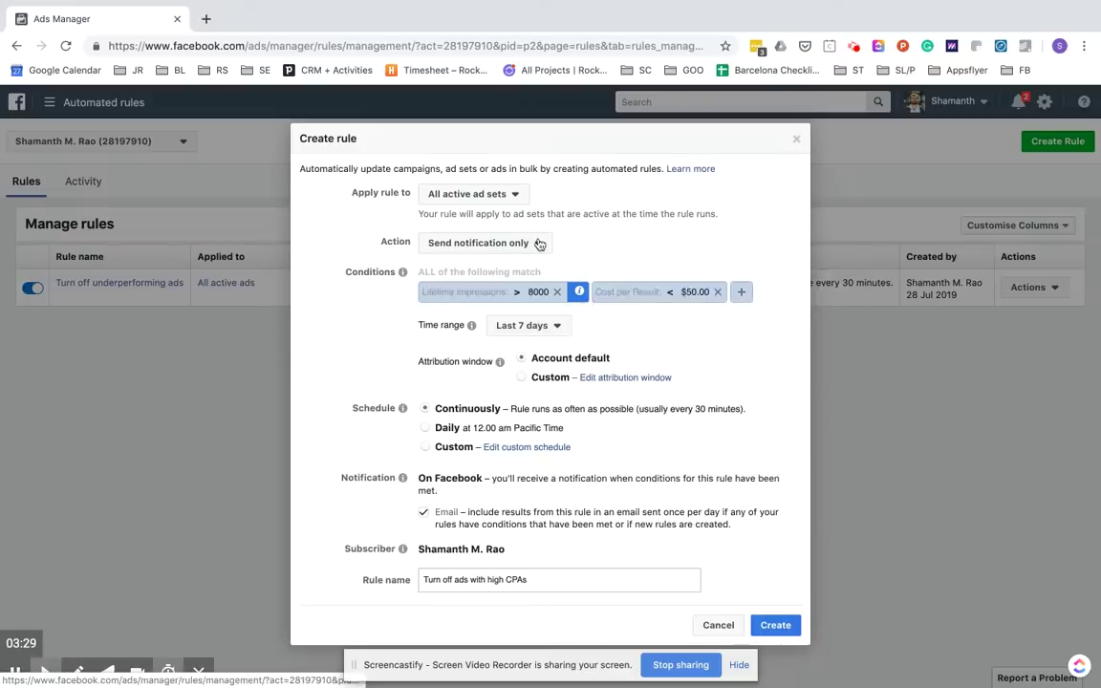
Change the Cost per Result condition's comparison to "is greater than" and apply it
{"action": "left_click", "coordinate": [654, 293]}
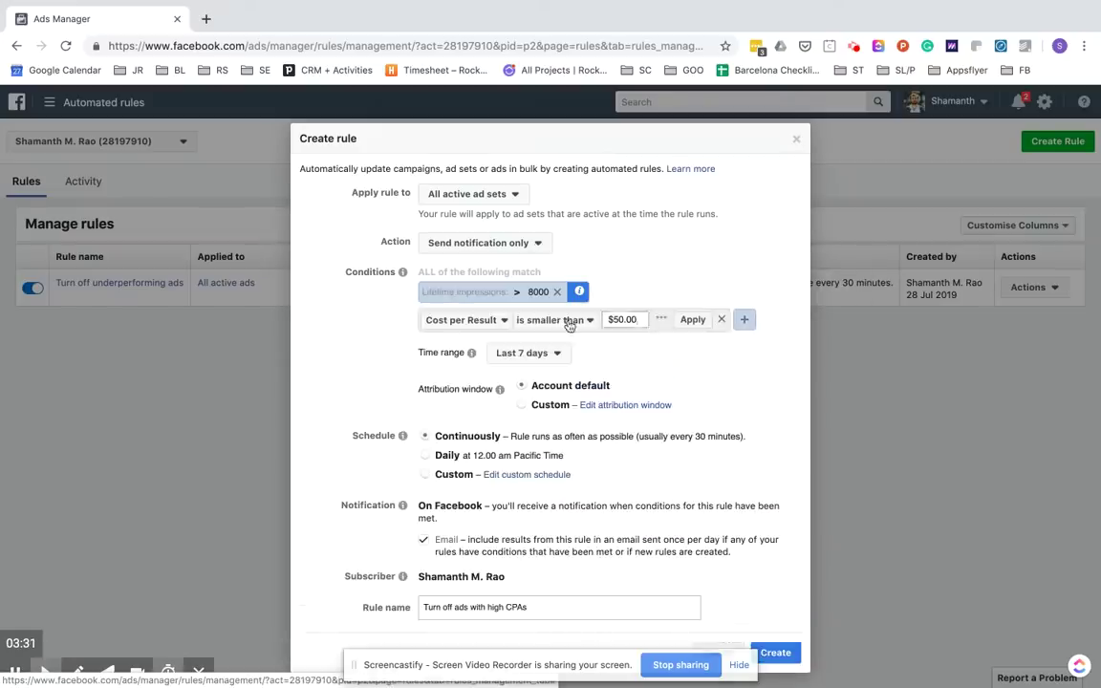
{"action": "left_click", "coordinate": [568, 324]}
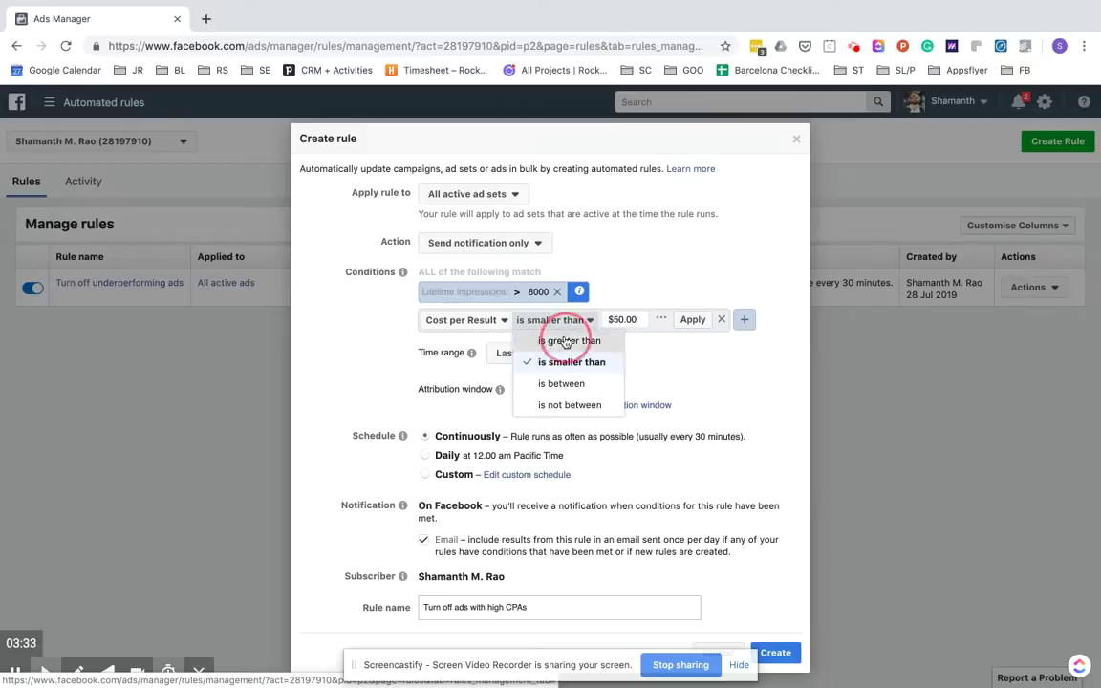
{"action": "left_click", "coordinate": [567, 342]}
{"action": "mouse_move", "coordinate": [579, 292]}
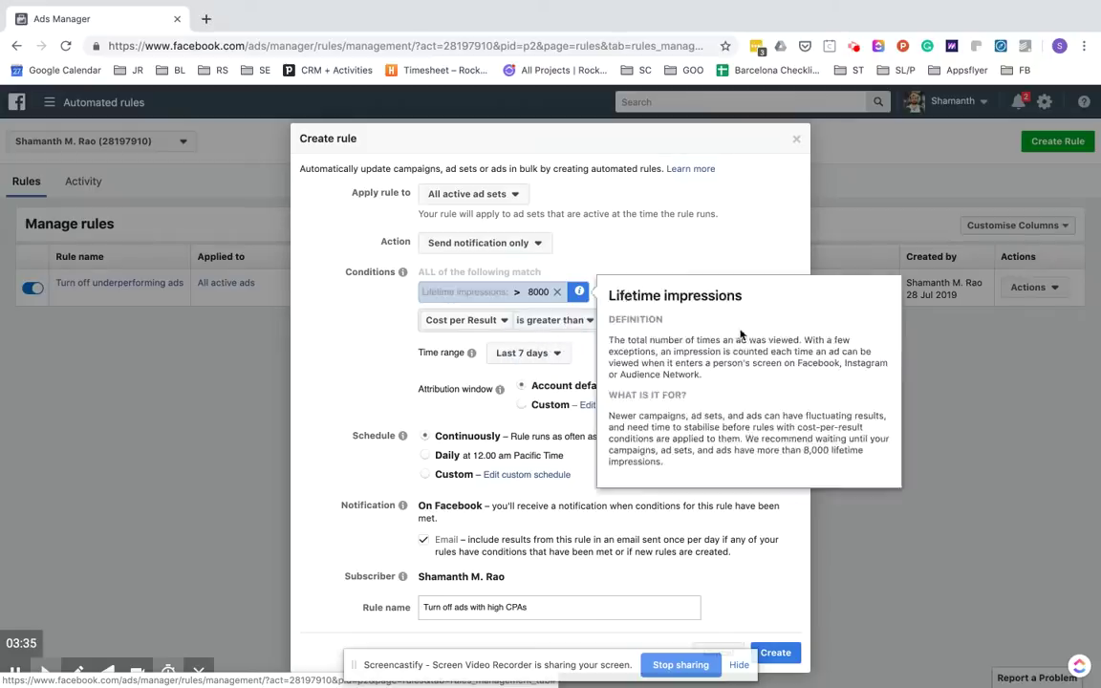
{"action": "left_click", "coordinate": [696, 320]}
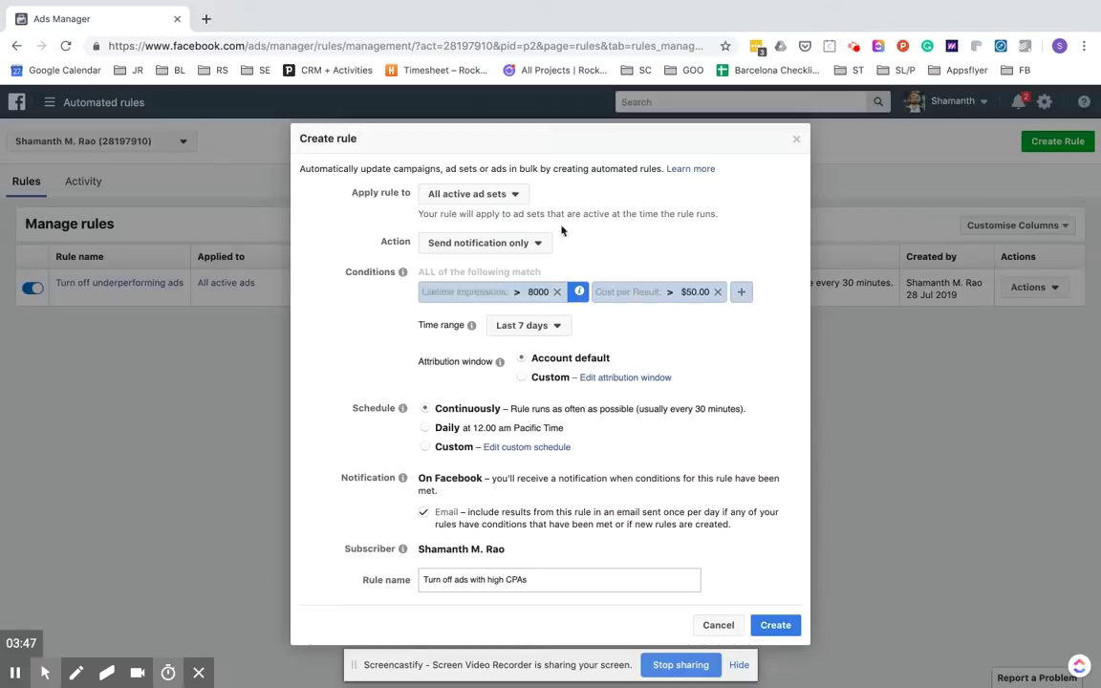
Set the rule's action to Turn off ad sets, create the rule and close the confirmation
{"action": "left_click", "coordinate": [538, 245]}
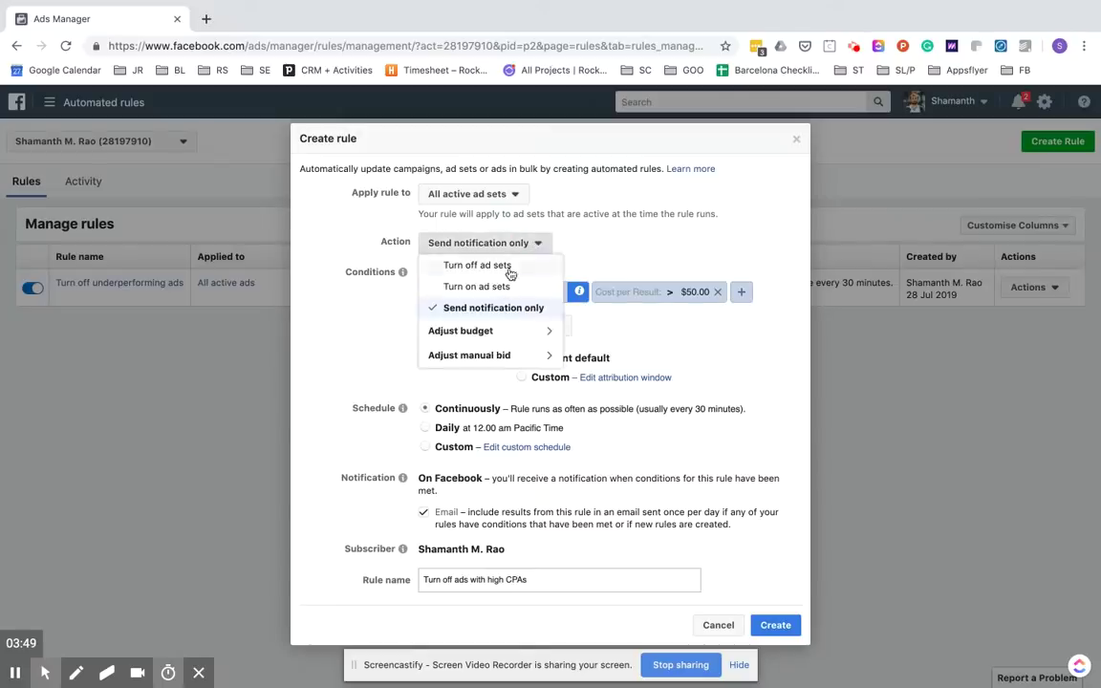
{"action": "left_click", "coordinate": [511, 271]}
{"action": "left_click", "coordinate": [777, 626]}
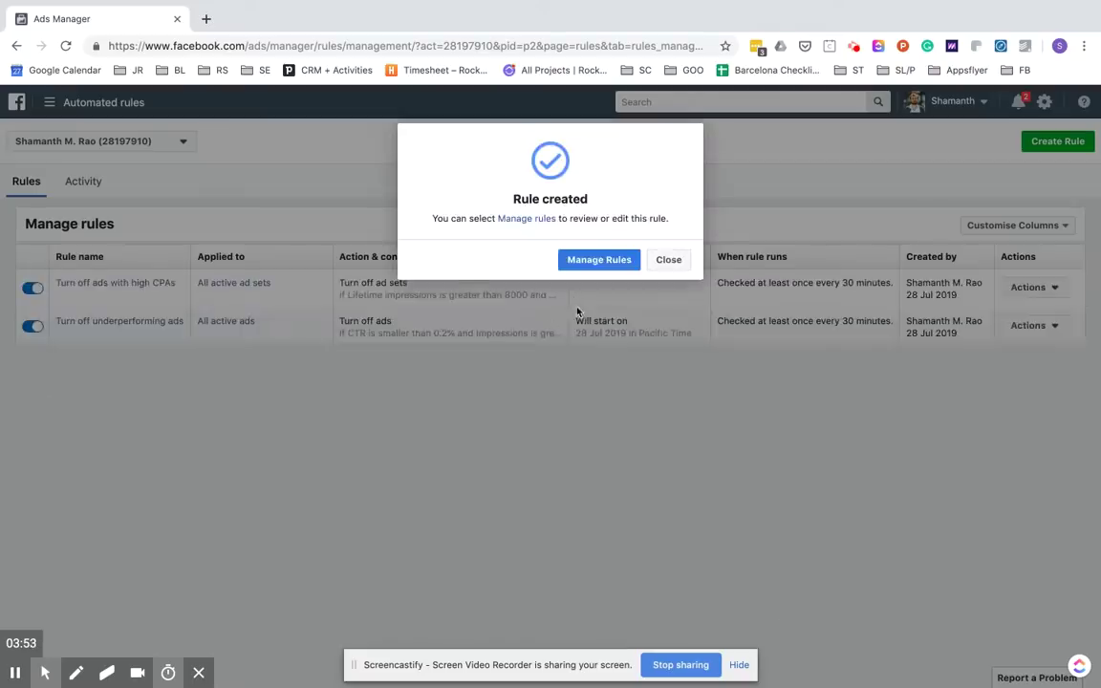
{"action": "left_click", "coordinate": [667, 262]}
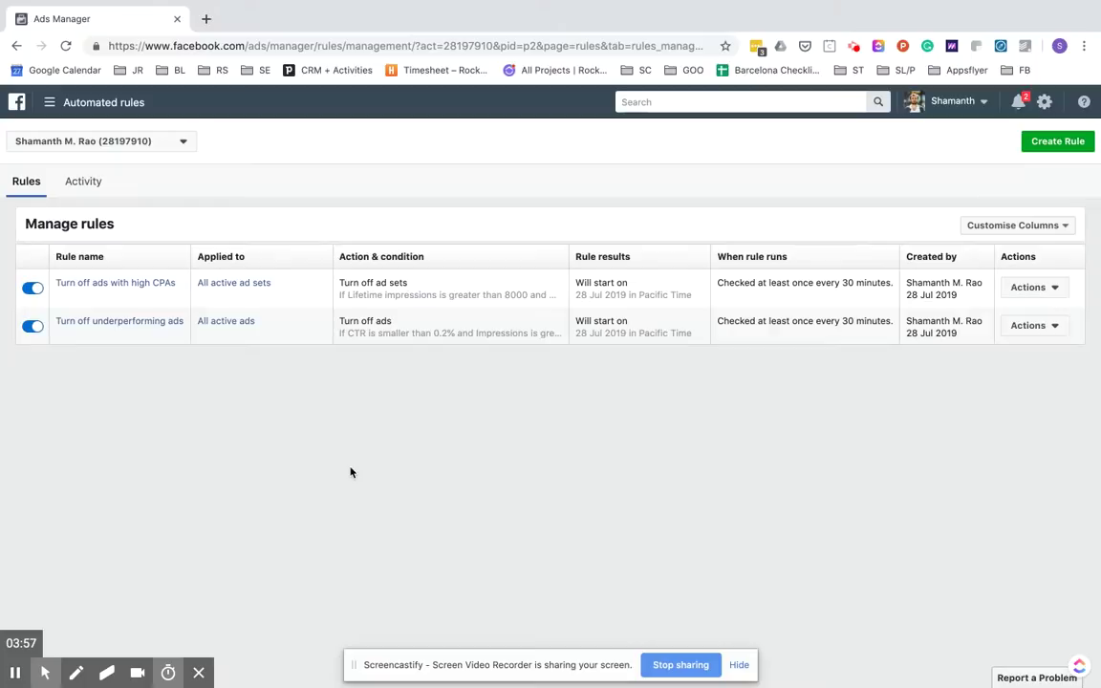
Start another rule for all active ad sets with the action Increase bid by 10%
{"action": "left_click", "coordinate": [1052, 143]}
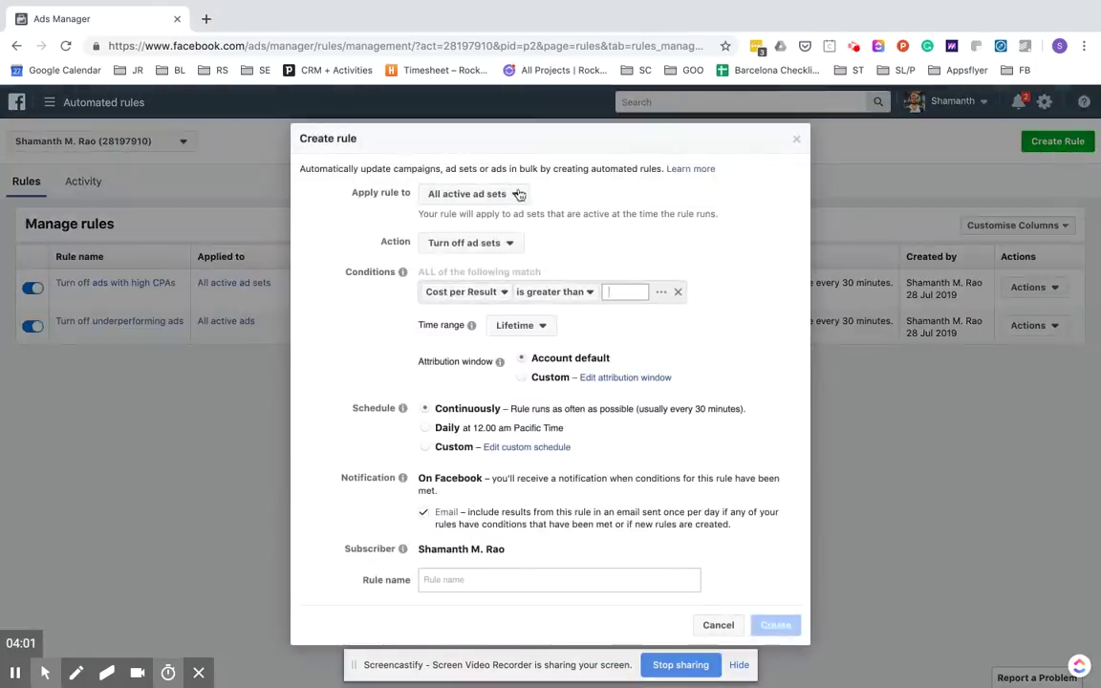
{"action": "left_click", "coordinate": [512, 244]}
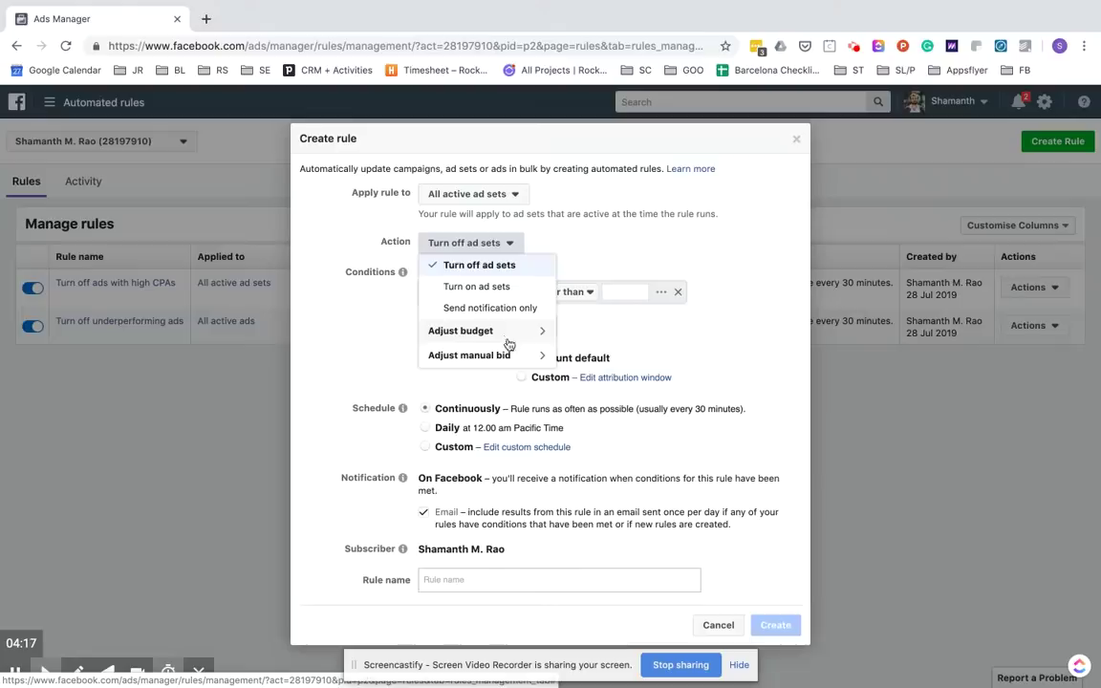
{"action": "mouse_move", "coordinate": [506, 357]}
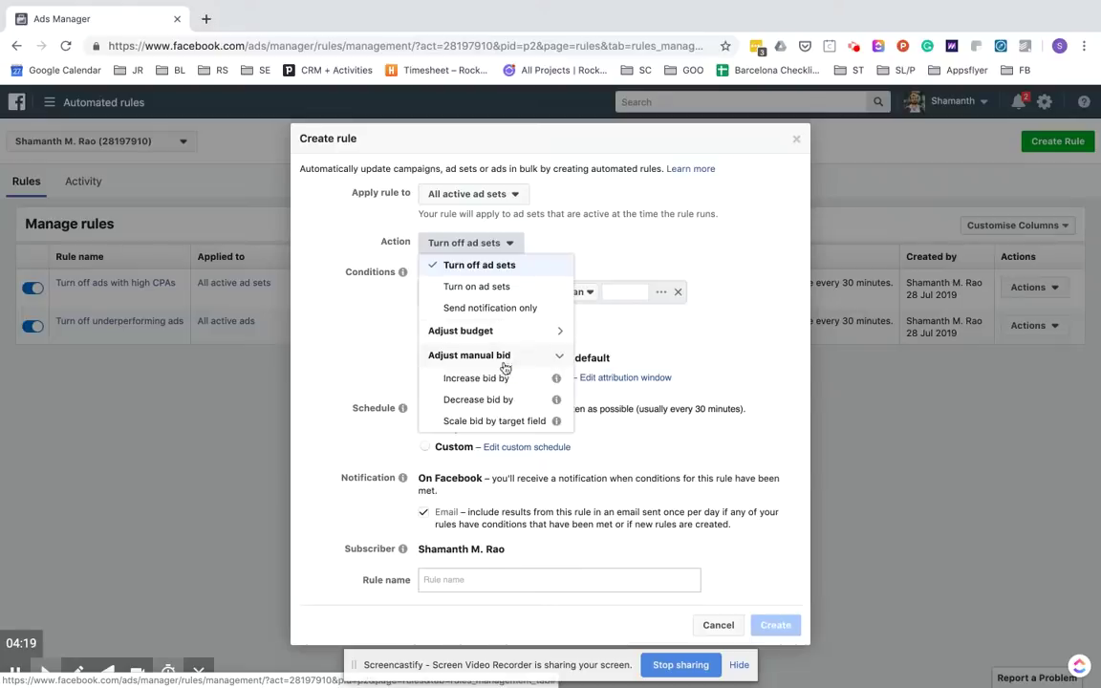
{"action": "left_click", "coordinate": [497, 381]}
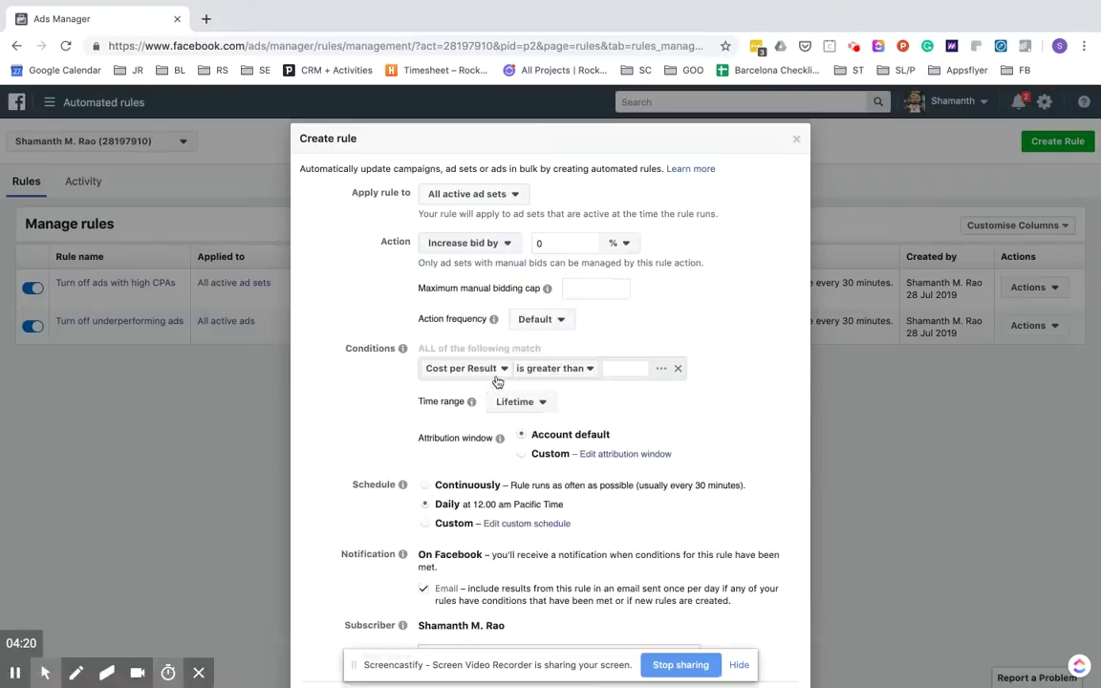
{"action": "left_click", "coordinate": [562, 242]}
{"action": "type", "text": "10"}
{"action": "left_click", "coordinate": [368, 297]}
Add the condition Spent is smaller than $50.00 with a time range of Yesterday
{"action": "left_click", "coordinate": [501, 371]}
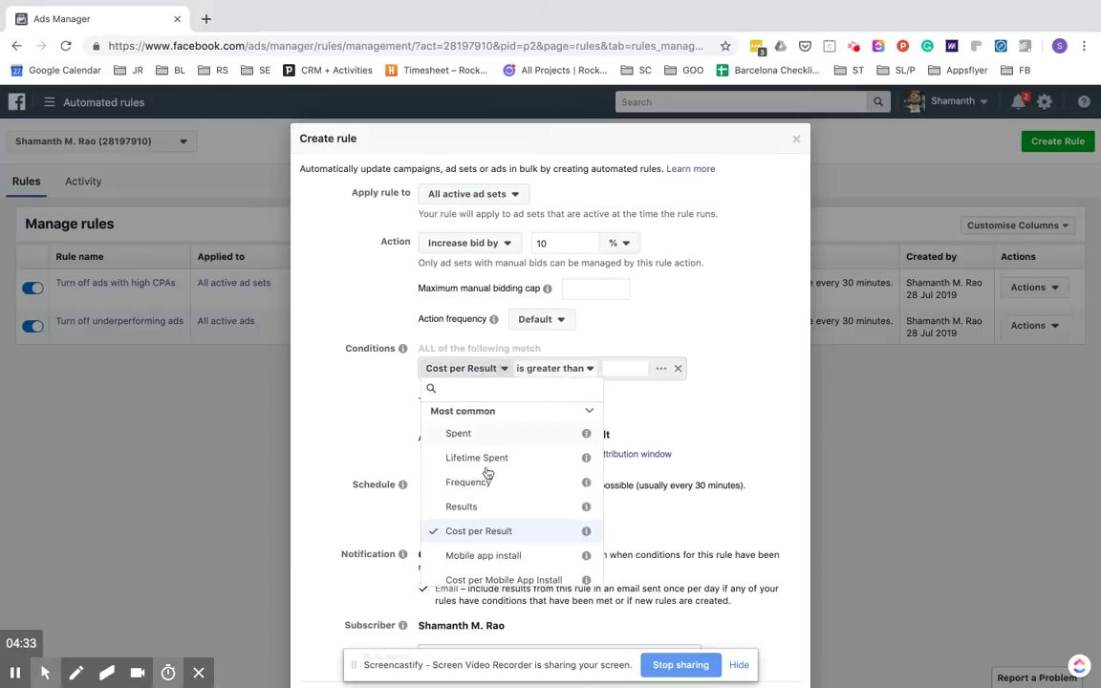
{"action": "left_click", "coordinate": [492, 435]}
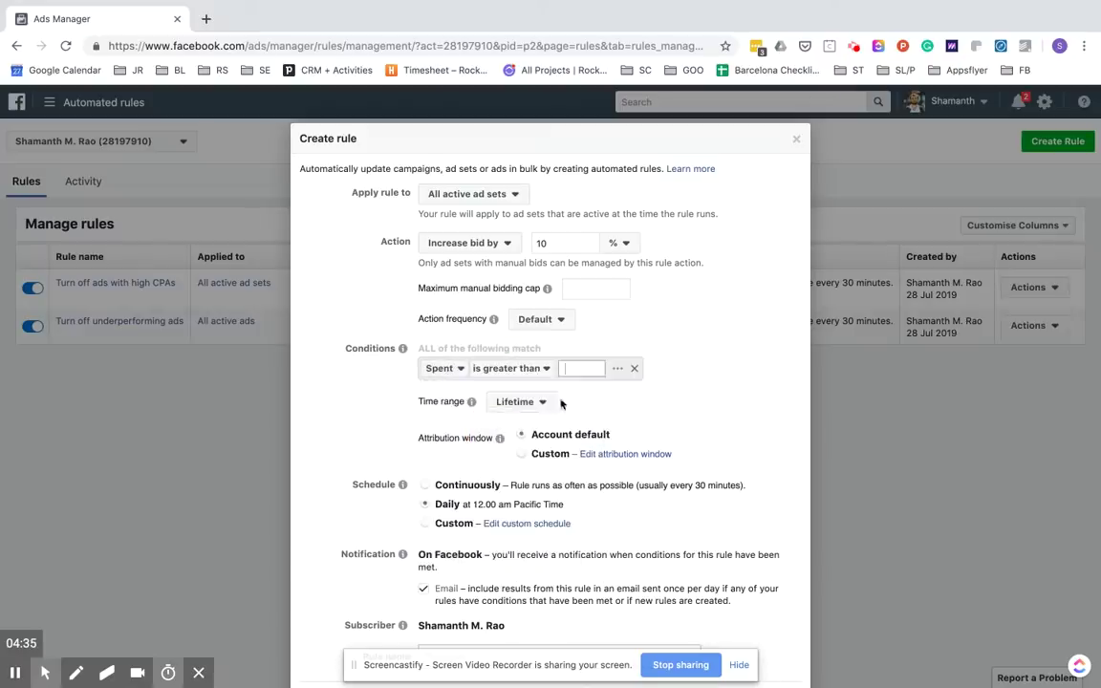
{"action": "left_click", "coordinate": [546, 406]}
{"action": "left_click", "coordinate": [538, 462]}
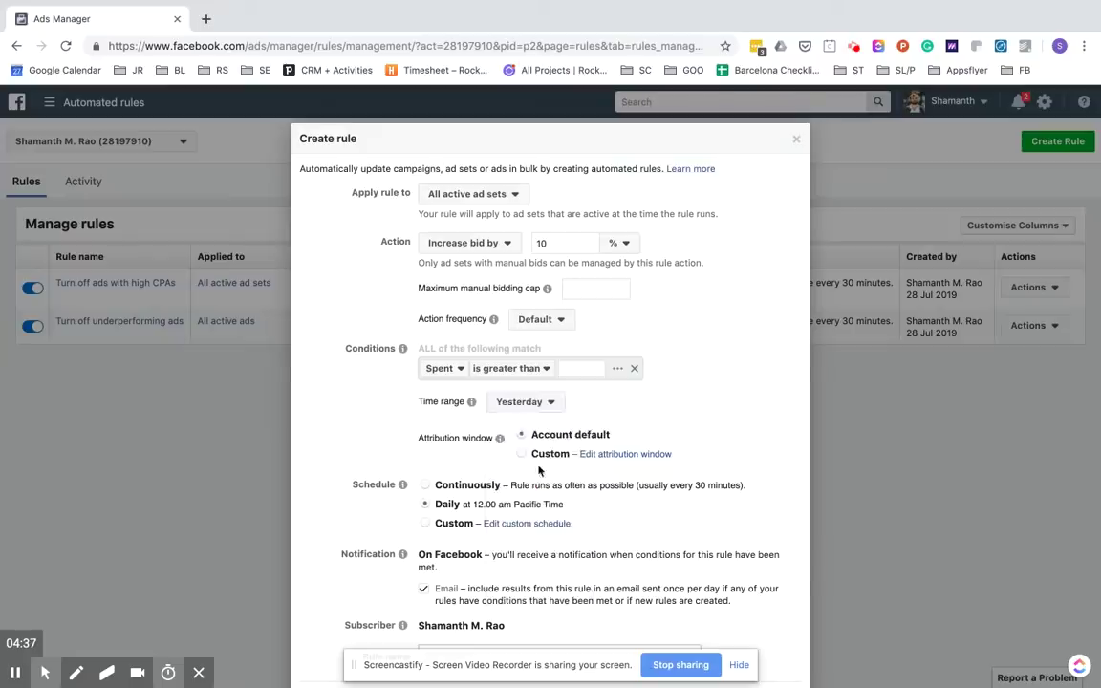
{"action": "left_click", "coordinate": [546, 366]}
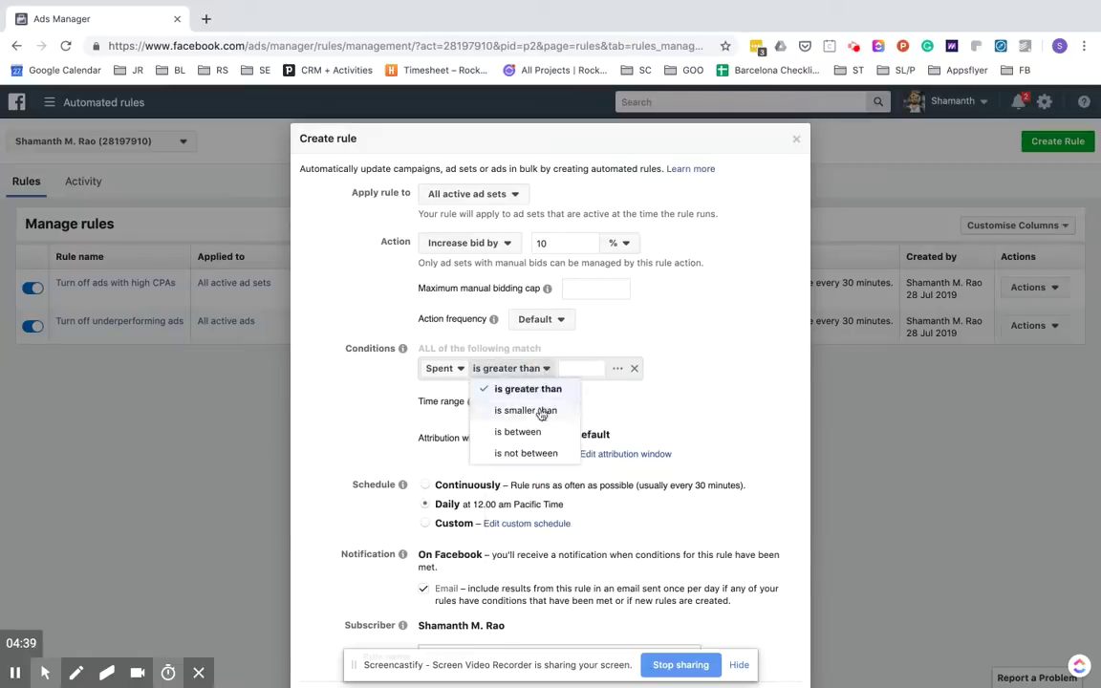
{"action": "left_click", "coordinate": [543, 411]}
{"action": "left_click", "coordinate": [586, 370]}
{"action": "type", "text": "50"}
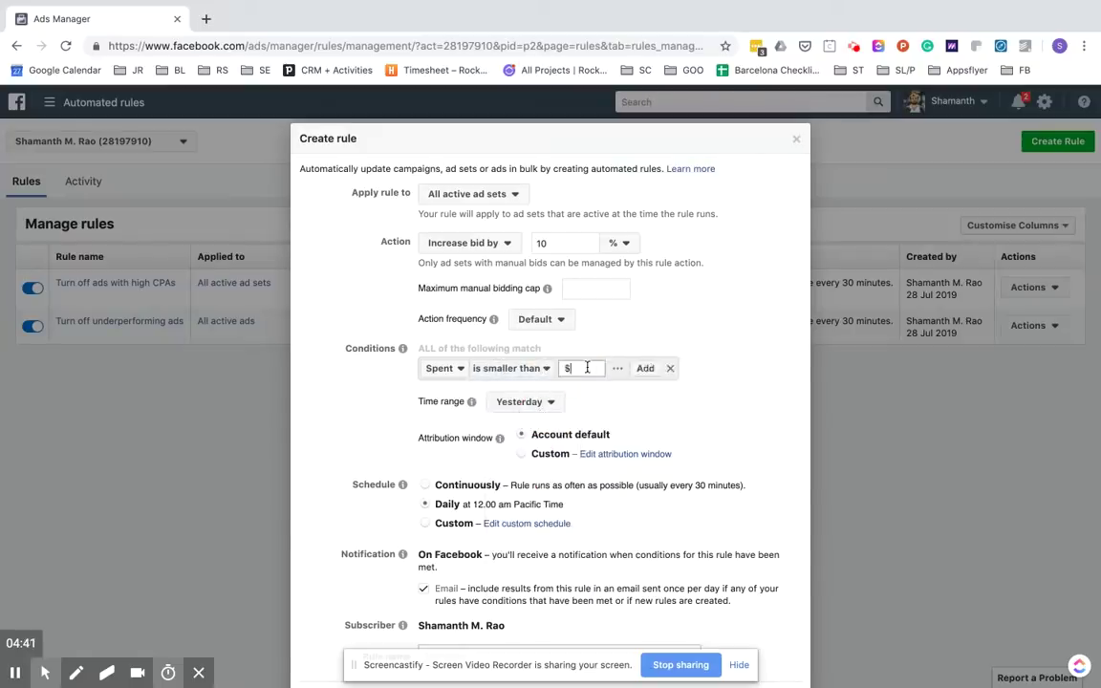
{"action": "left_click", "coordinate": [646, 368]}
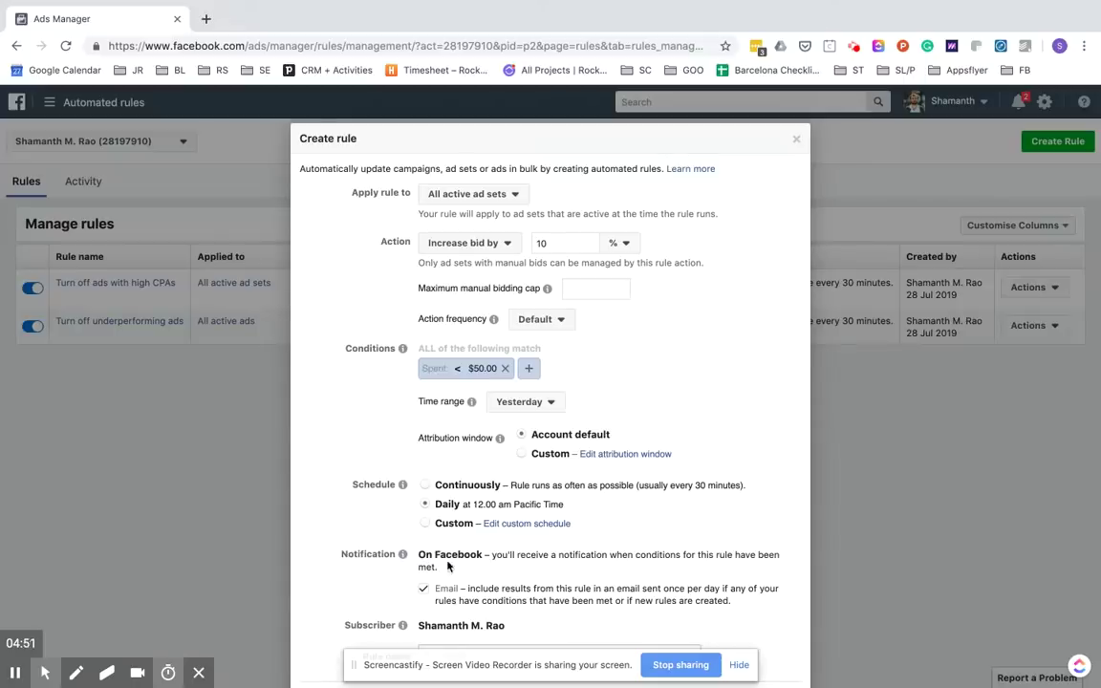
Examine the maximum manual bidding cap's explanation and the choices for what the rule applies to and its action
{"action": "mouse_move", "coordinate": [548, 287]}
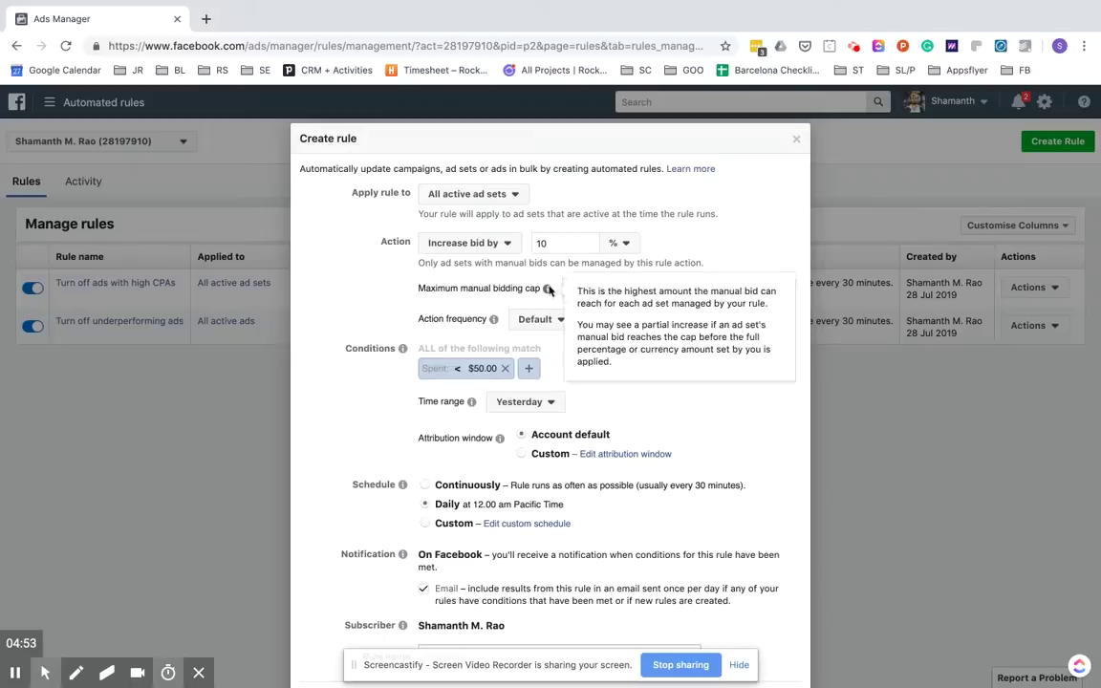
{"action": "left_click", "coordinate": [591, 288]}
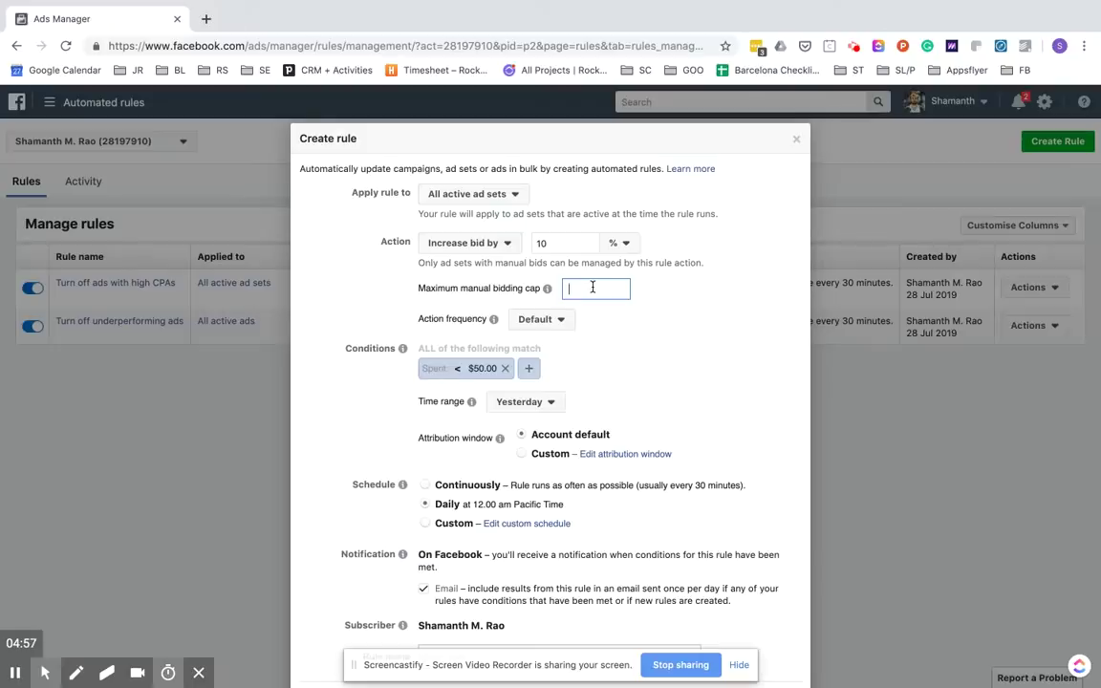
{"action": "mouse_move", "coordinate": [556, 289]}
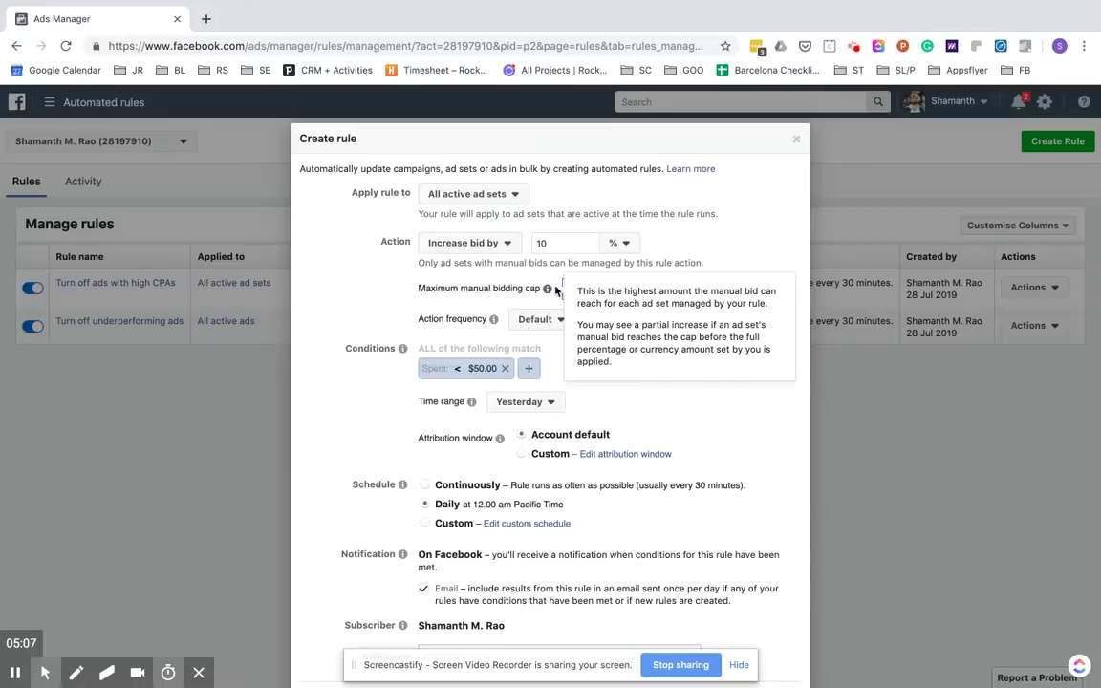
{"action": "left_click", "coordinate": [499, 199]}
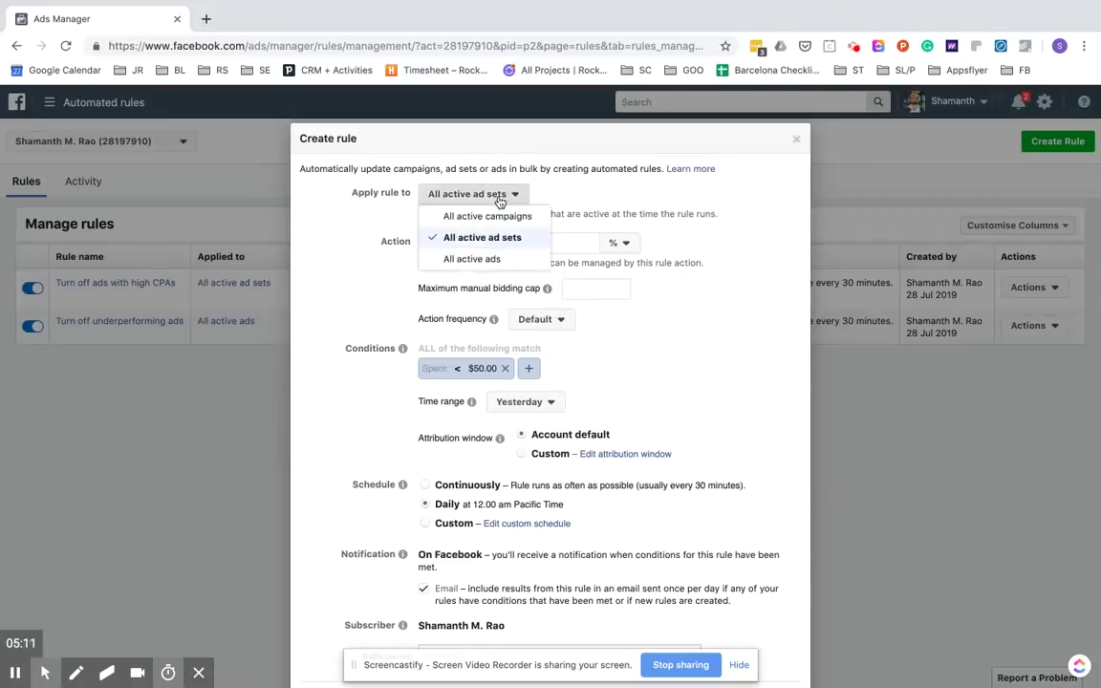
{"action": "left_click", "coordinate": [349, 341]}
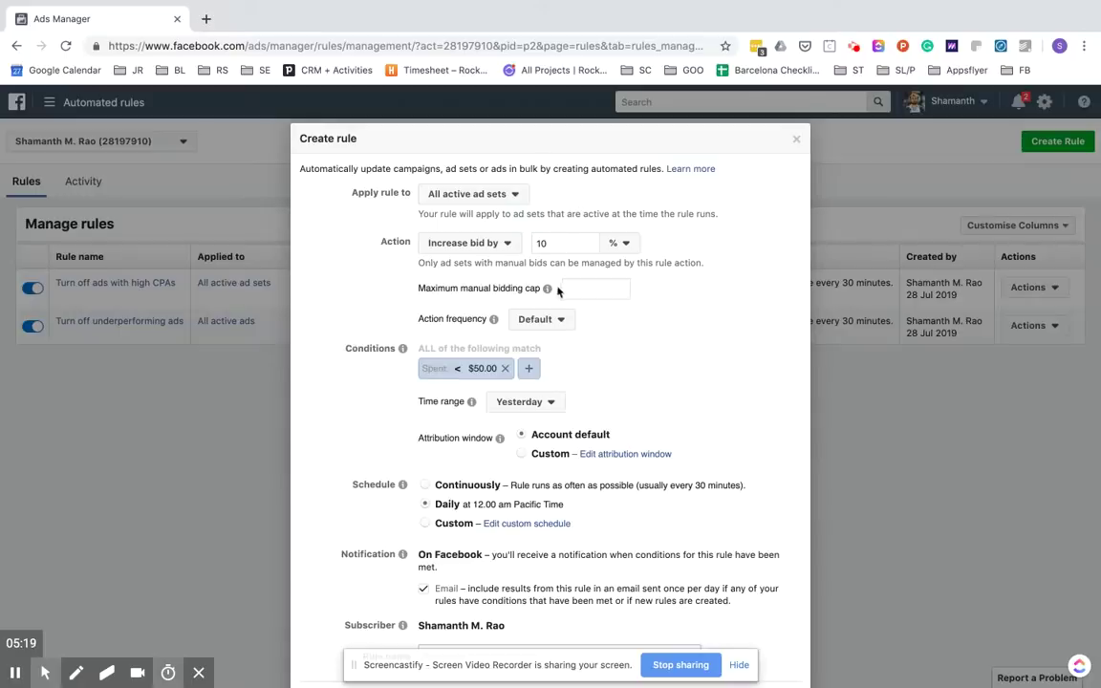
{"action": "left_click", "coordinate": [512, 245]}
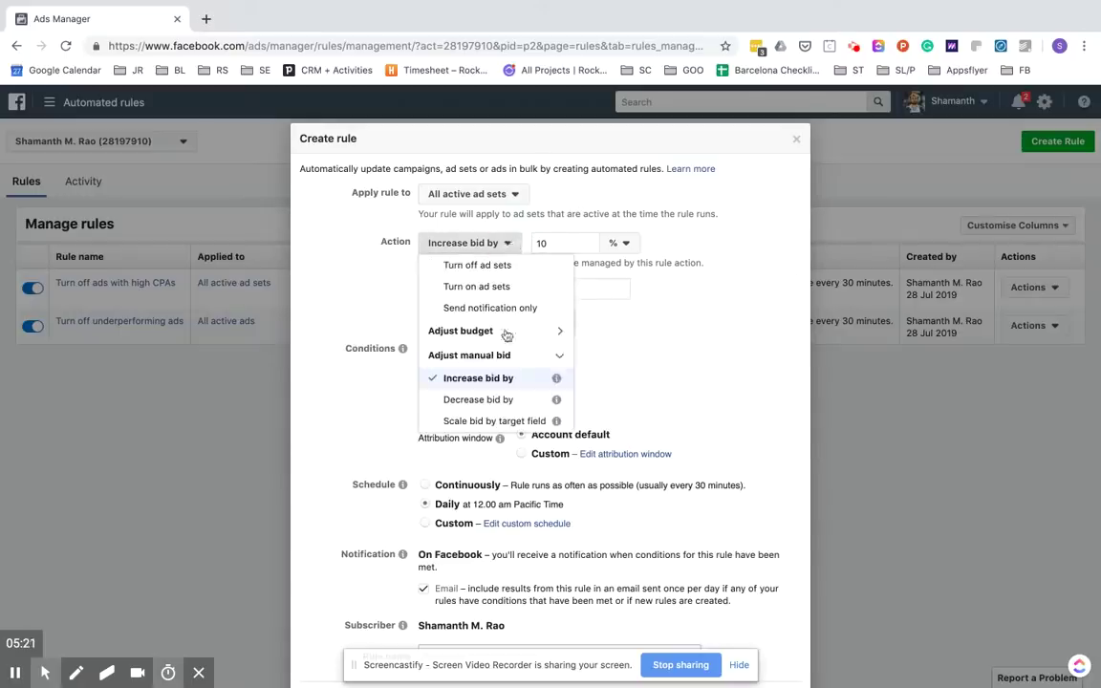
{"action": "left_click", "coordinate": [596, 237]}
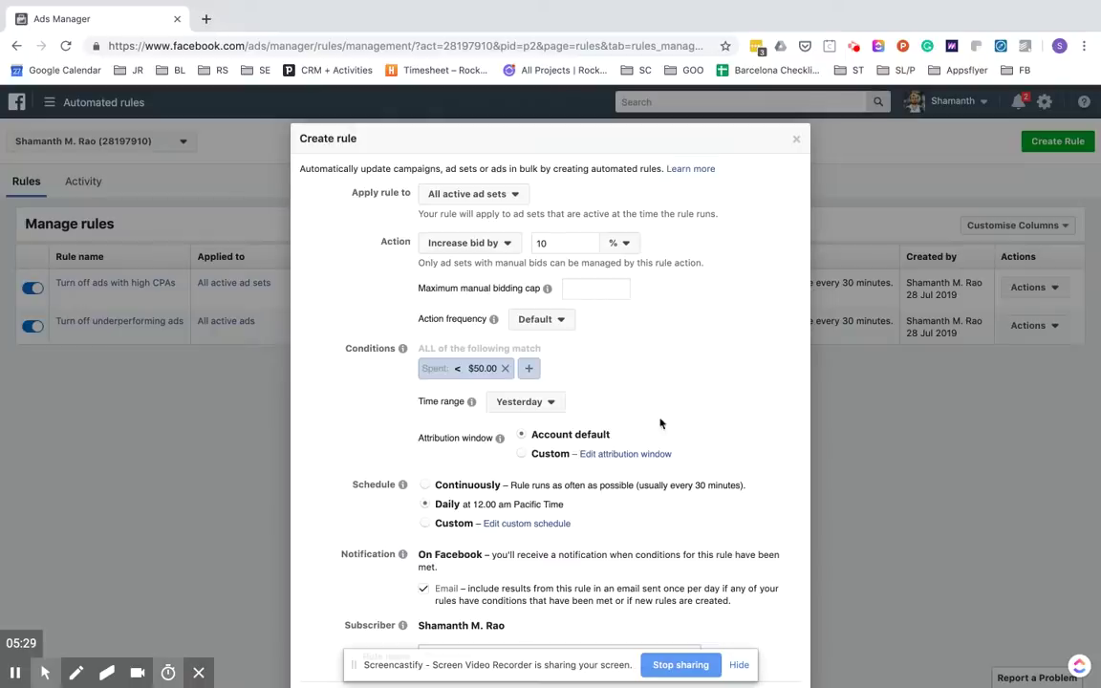
Name the new rule "Ramp spends for underspending ad sets"
{"action": "scroll", "coordinate": [693, 476], "scroll_direction": "down", "scroll_amount": 2}
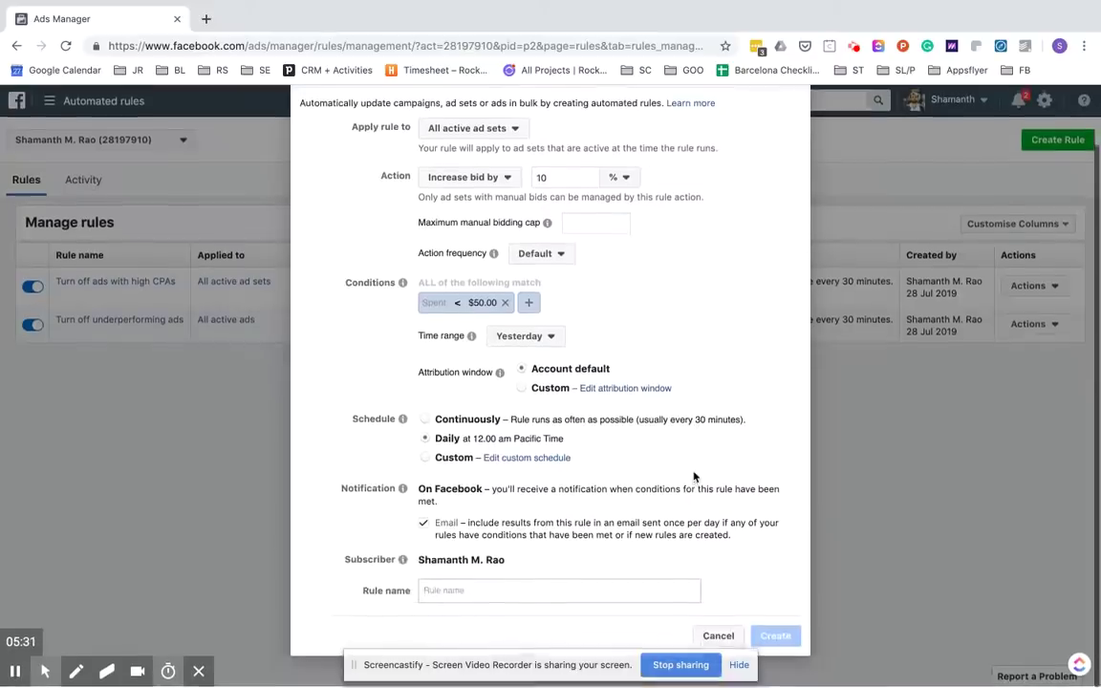
{"action": "left_click", "coordinate": [510, 592]}
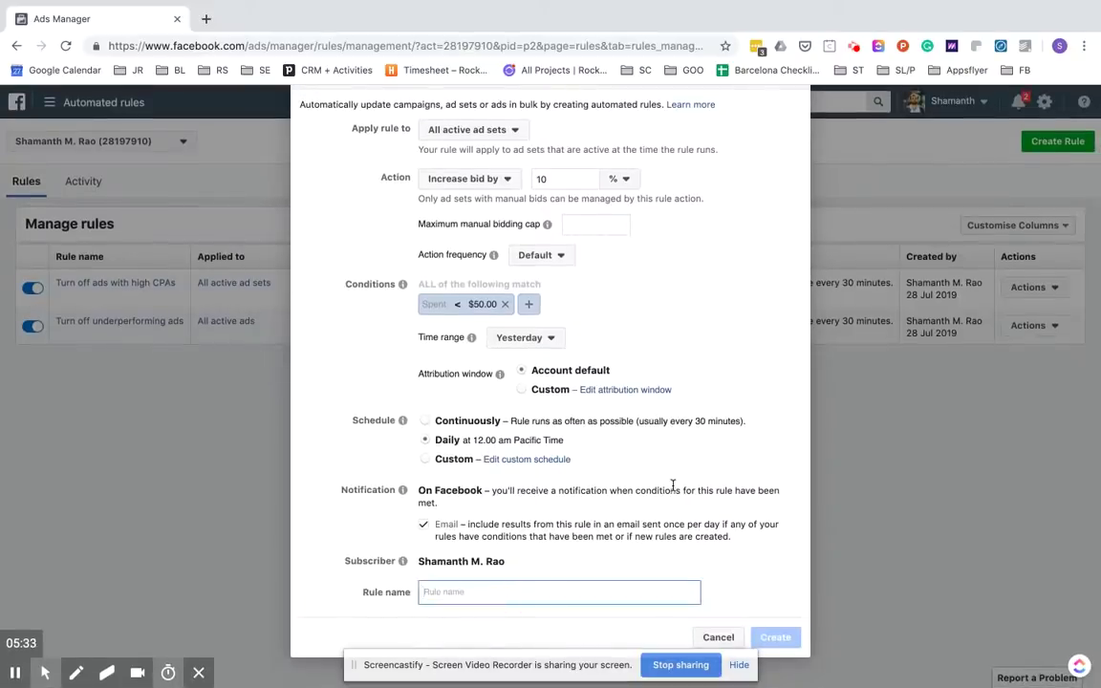
{"action": "scroll", "coordinate": [668, 420], "scroll_direction": "up", "scroll_amount": 2}
{"action": "scroll", "coordinate": [673, 484], "scroll_direction": "down", "scroll_amount": 2}
{"action": "type", "text": "Ramp spends for underps"}
{"action": "key", "text": "BackSpace"}
{"action": "type", "text": "spending a"}
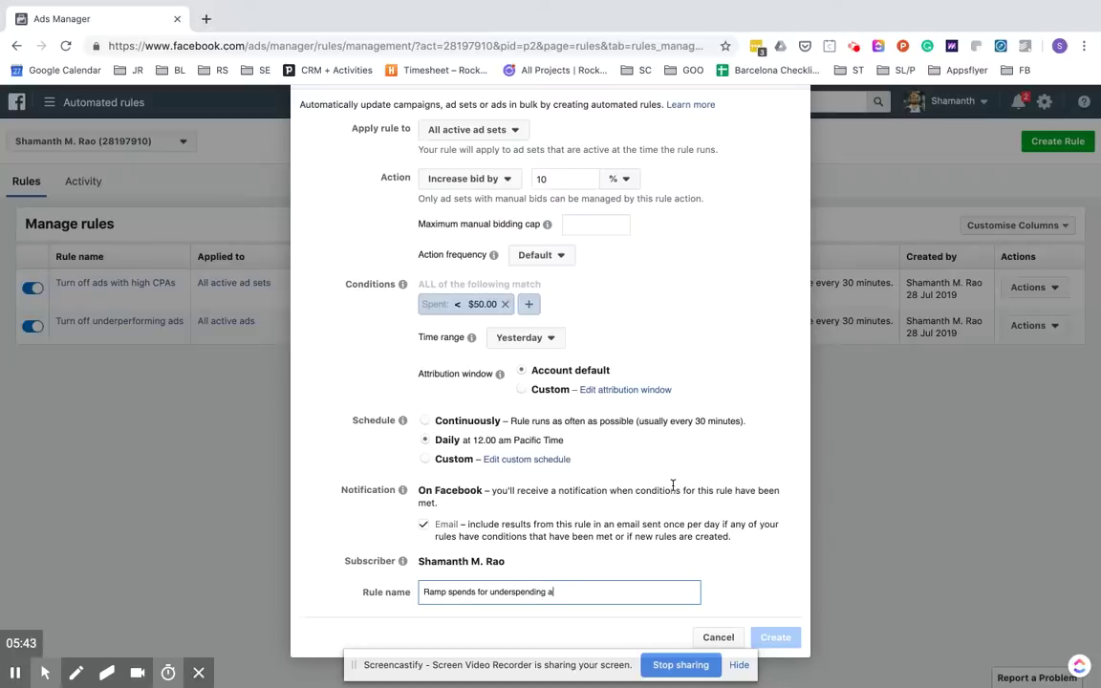
{"action": "type", "text": "d sets"}
{"action": "key", "text": "Tab"}
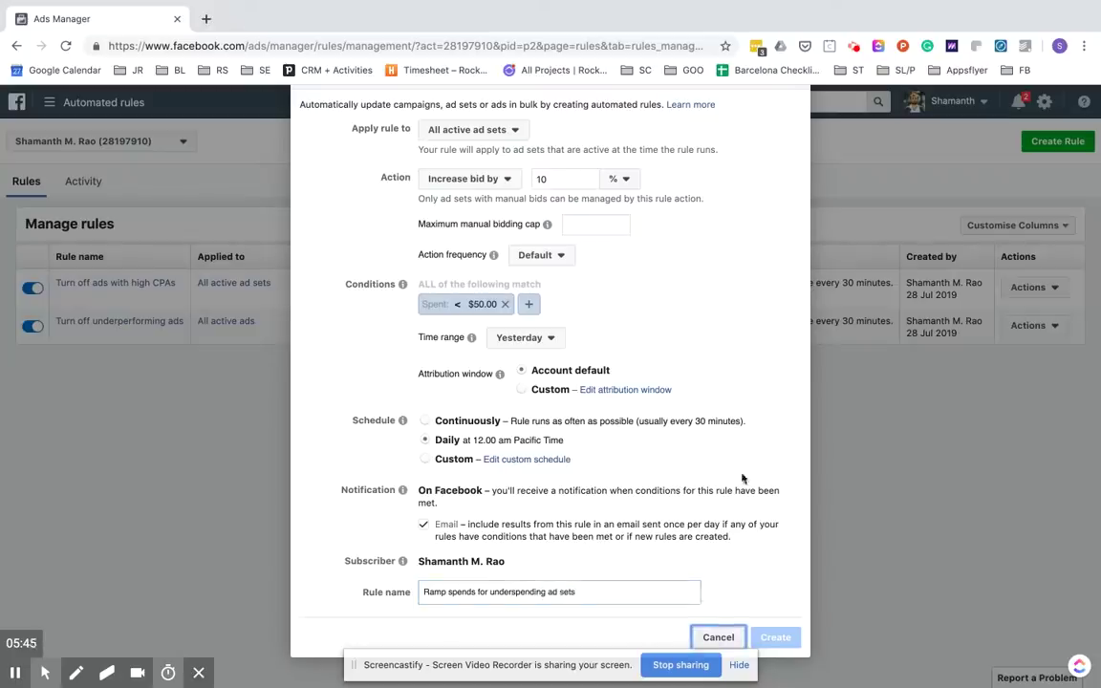
{"action": "left_click", "coordinate": [733, 503]}
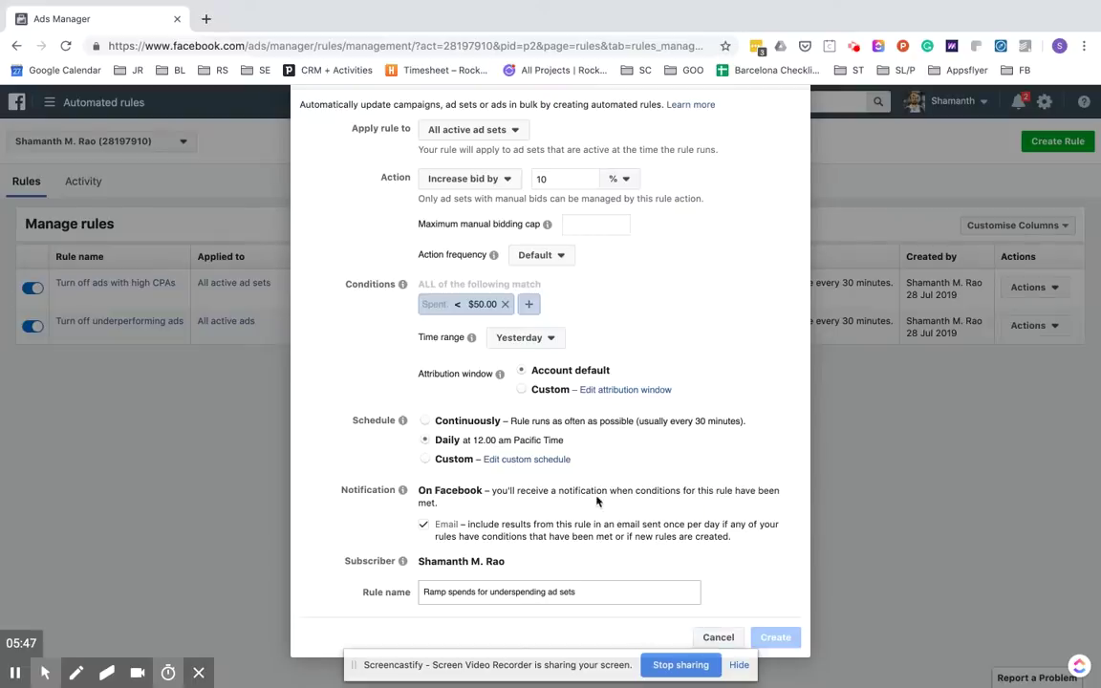
Try to create the bid increase rule without a maximum manual bidding cap
{"action": "scroll", "coordinate": [590, 492], "scroll_direction": "up", "scroll_amount": 2}
{"action": "scroll", "coordinate": [760, 578], "scroll_direction": "down", "scroll_amount": 2}
{"action": "left_click", "coordinate": [775, 637]}
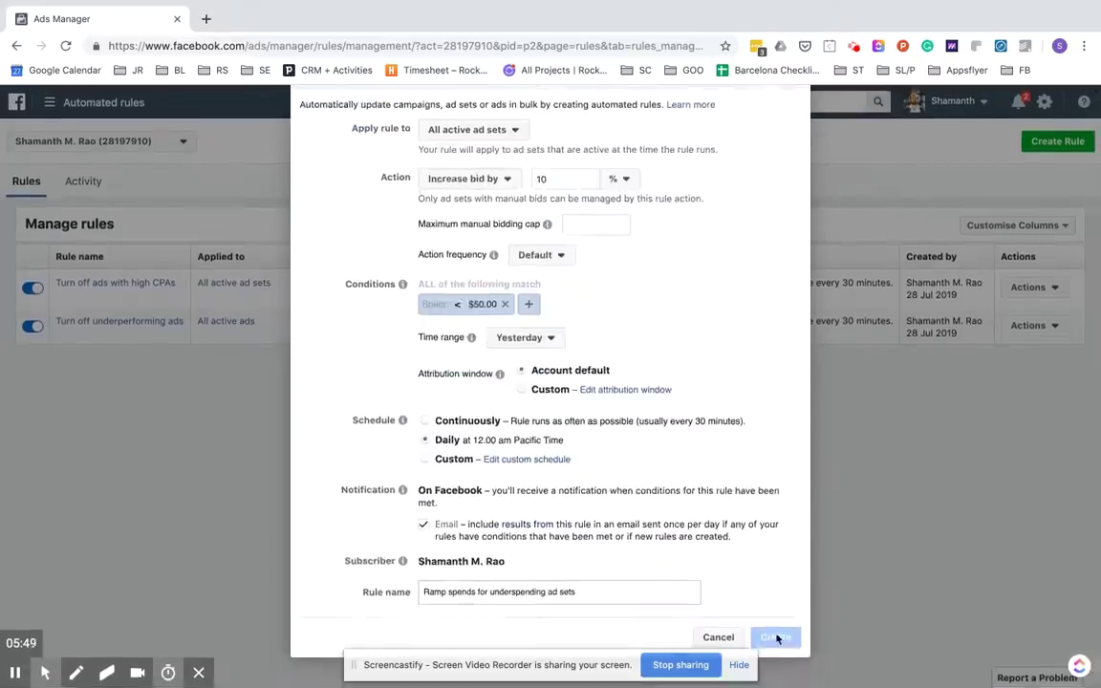
{"action": "left_click", "coordinate": [777, 637]}
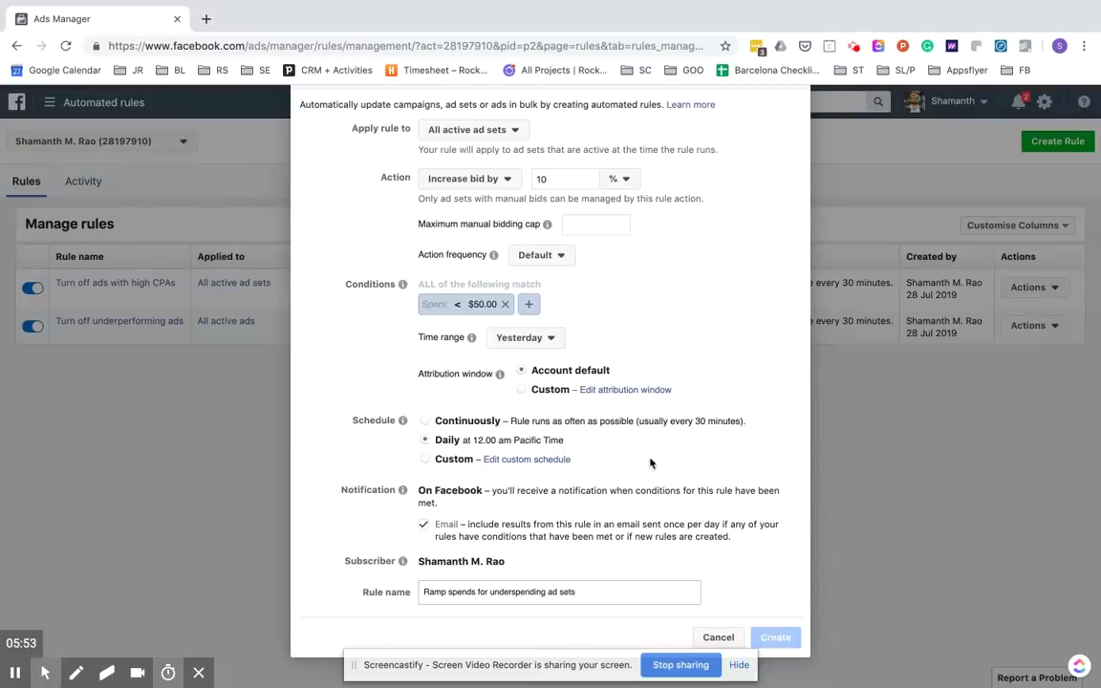
{"action": "scroll", "coordinate": [650, 461], "scroll_direction": "up", "scroll_amount": 1}
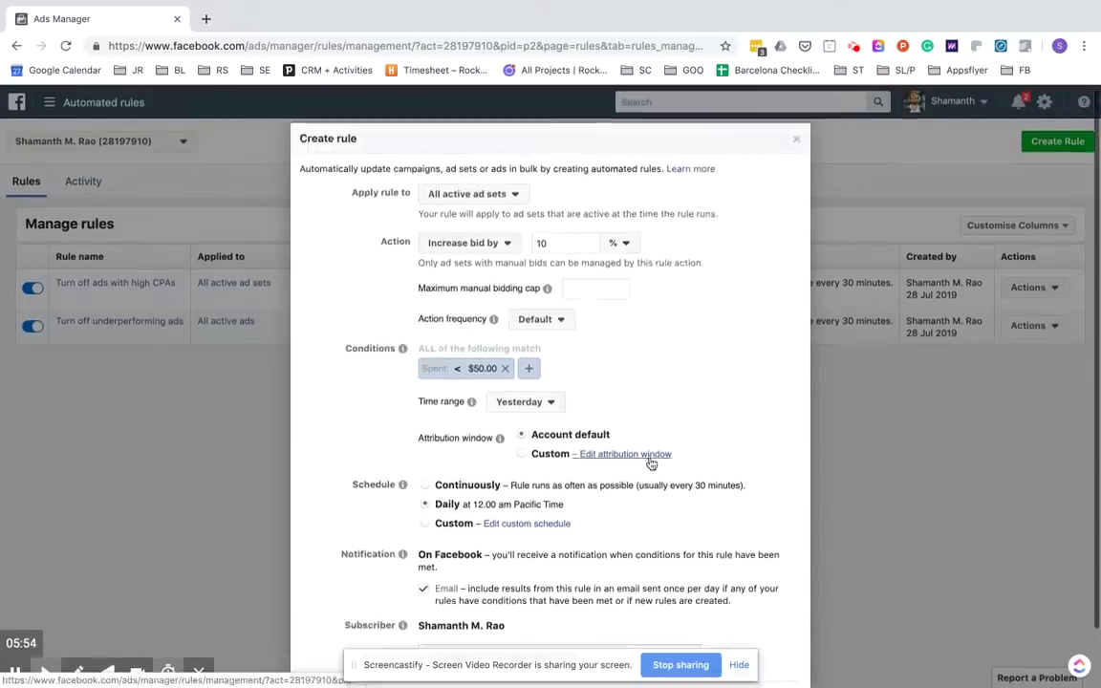
{"action": "triple_click", "coordinate": [690, 350]}
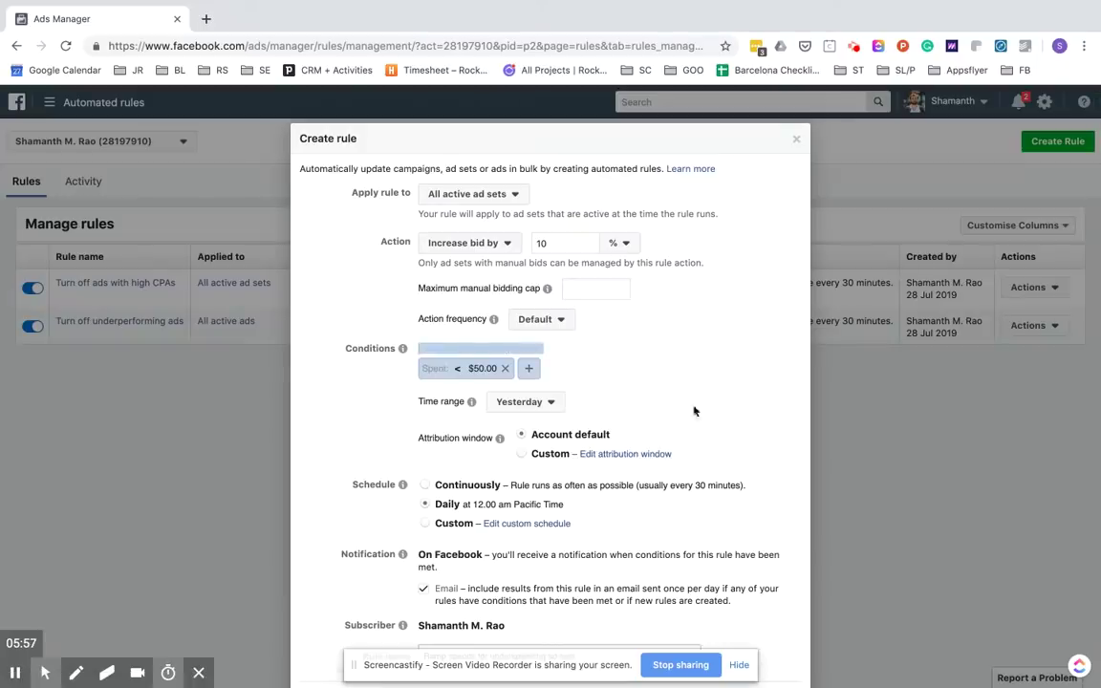
{"action": "scroll", "coordinate": [695, 420], "scroll_direction": "down", "scroll_amount": 1}
{"action": "left_click", "coordinate": [664, 422]}
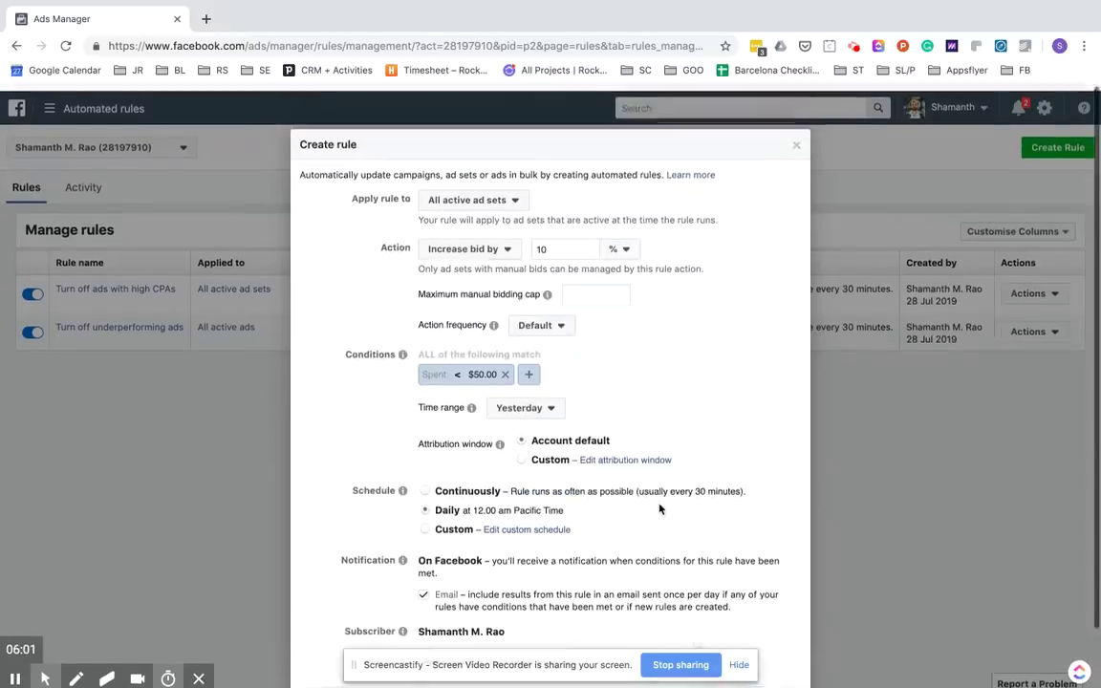
{"action": "scroll", "coordinate": [659, 509], "scroll_direction": "up", "scroll_amount": 1}
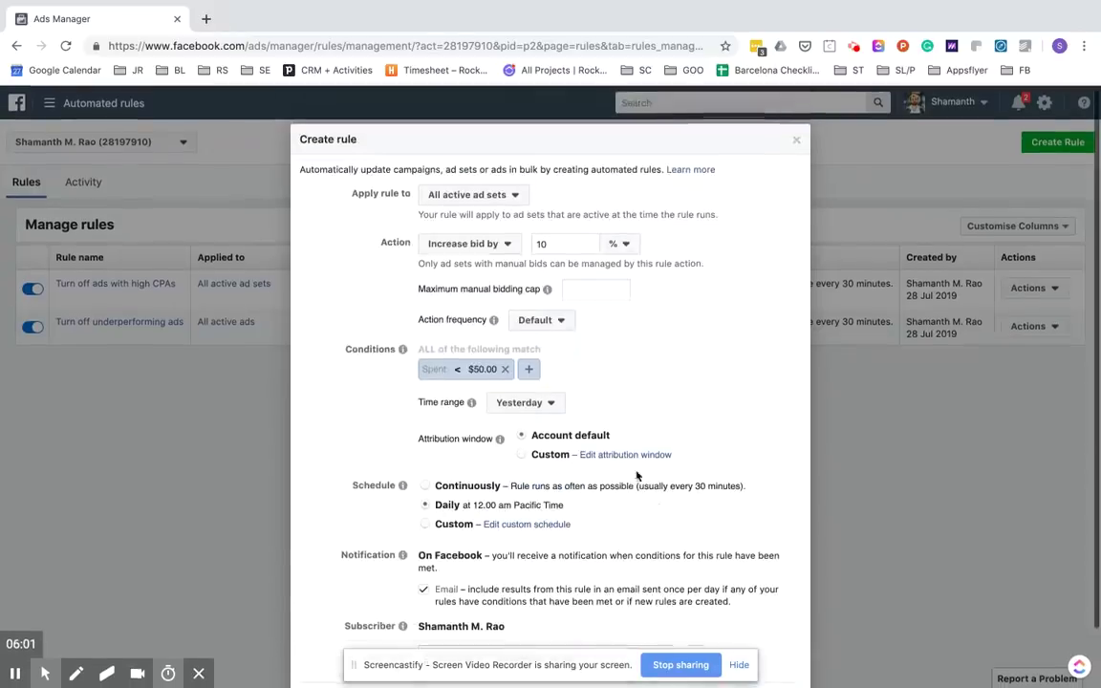
Set the bid increase rule's maximum manual bidding cap to $450.00
{"action": "left_click", "coordinate": [575, 288]}
{"action": "type", "text": "450"}
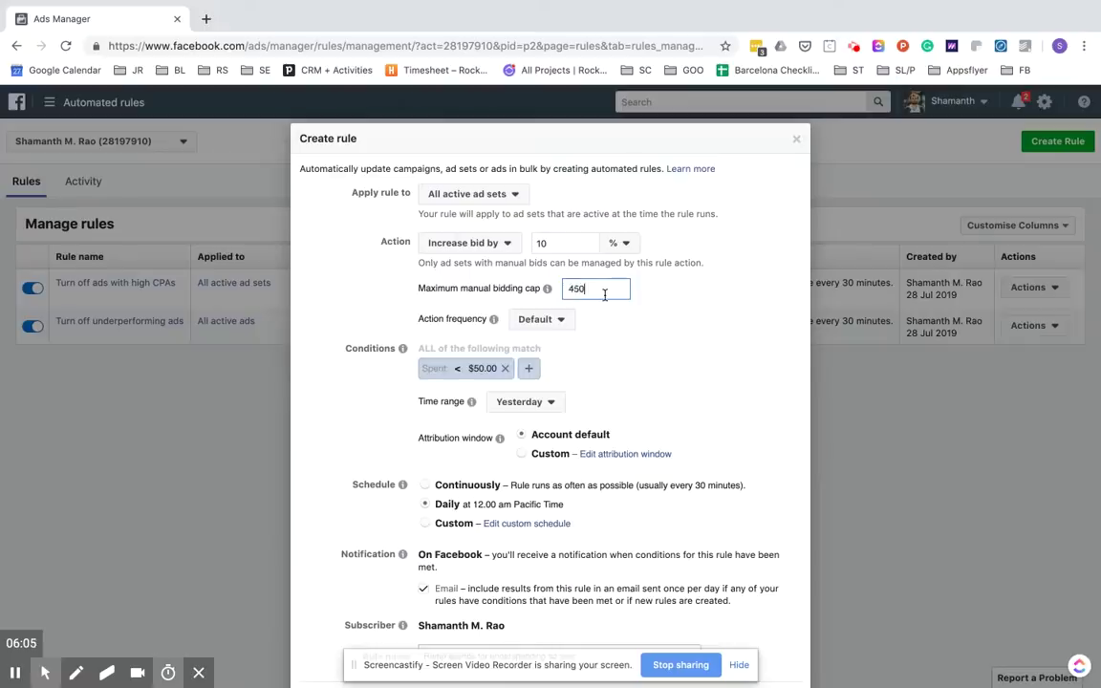
{"action": "key", "text": "Tab"}
{"action": "scroll", "coordinate": [688, 461], "scroll_direction": "down", "scroll_amount": 1}
{"action": "left_click", "coordinate": [715, 481]}
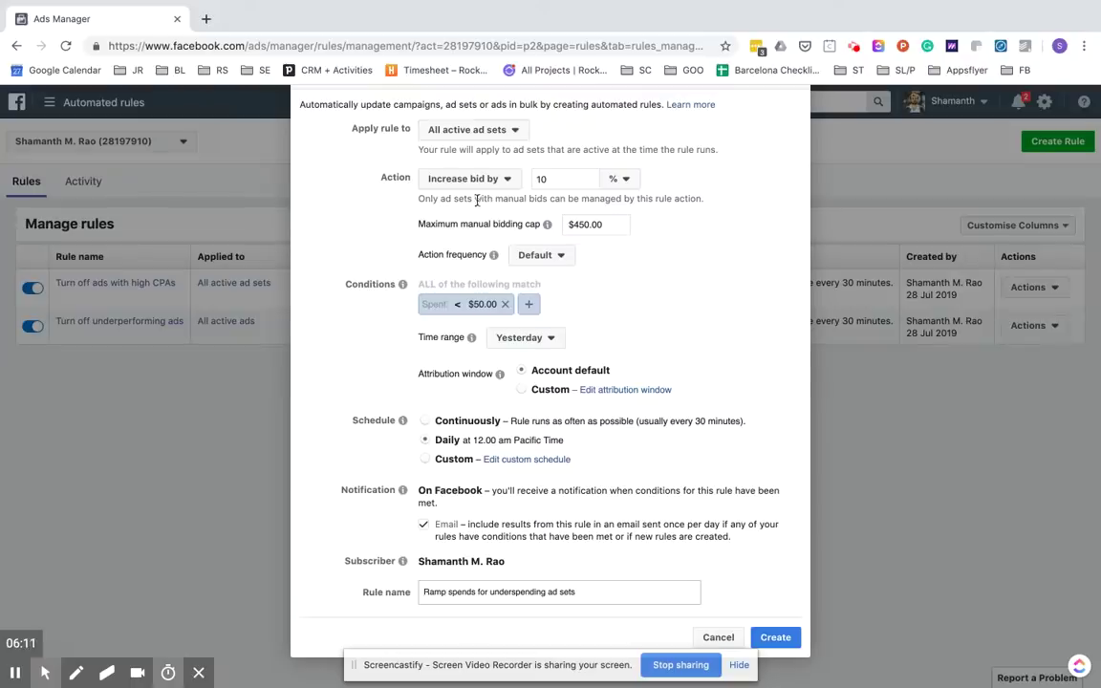
Set the maximum manual bidding cap to $20.00 and create the bid increase rule
{"action": "left_click", "coordinate": [612, 224]}
{"action": "key", "text": "ctrl+a"}
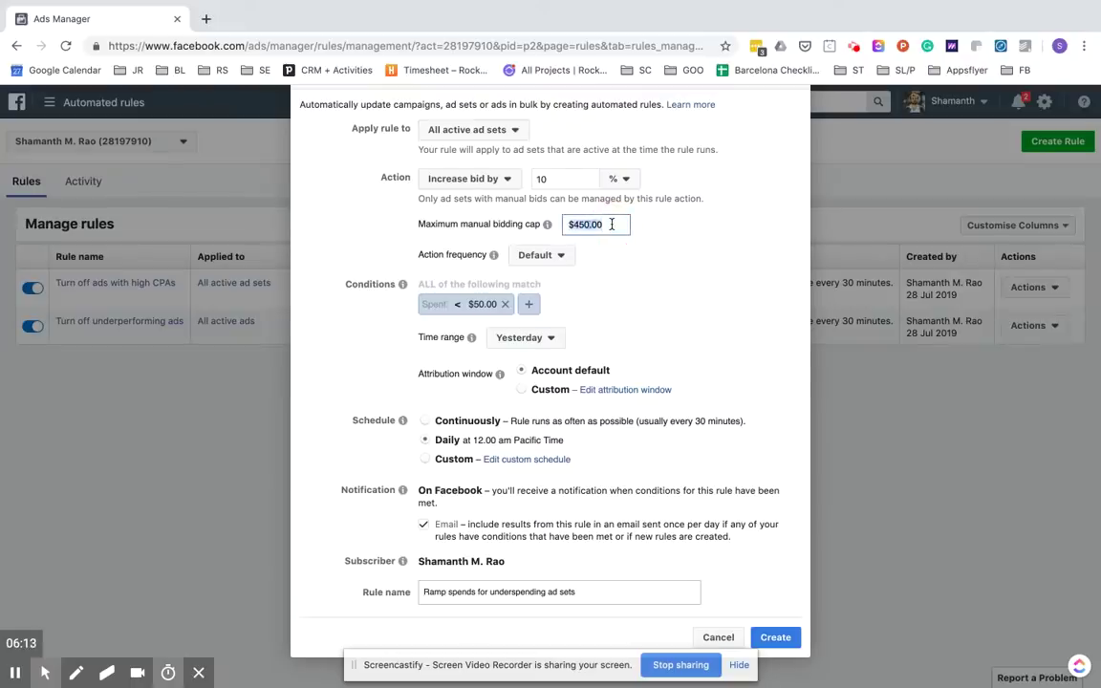
{"action": "key", "text": "BackSpace"}
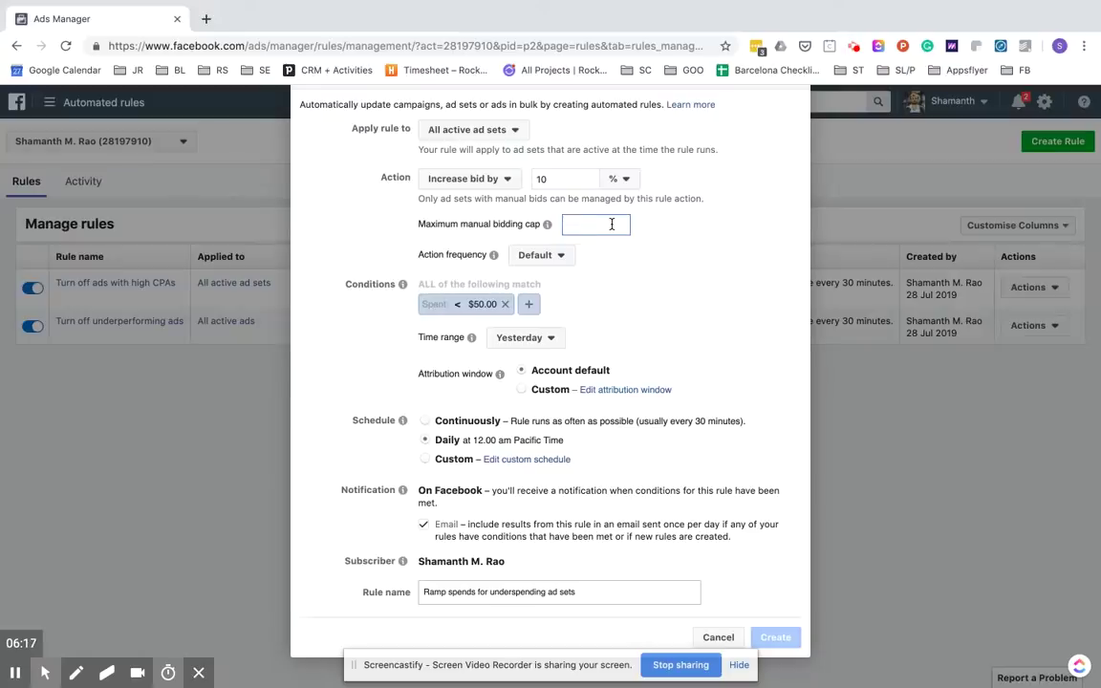
{"action": "type", "text": "20"}
{"action": "key", "text": "Tab"}
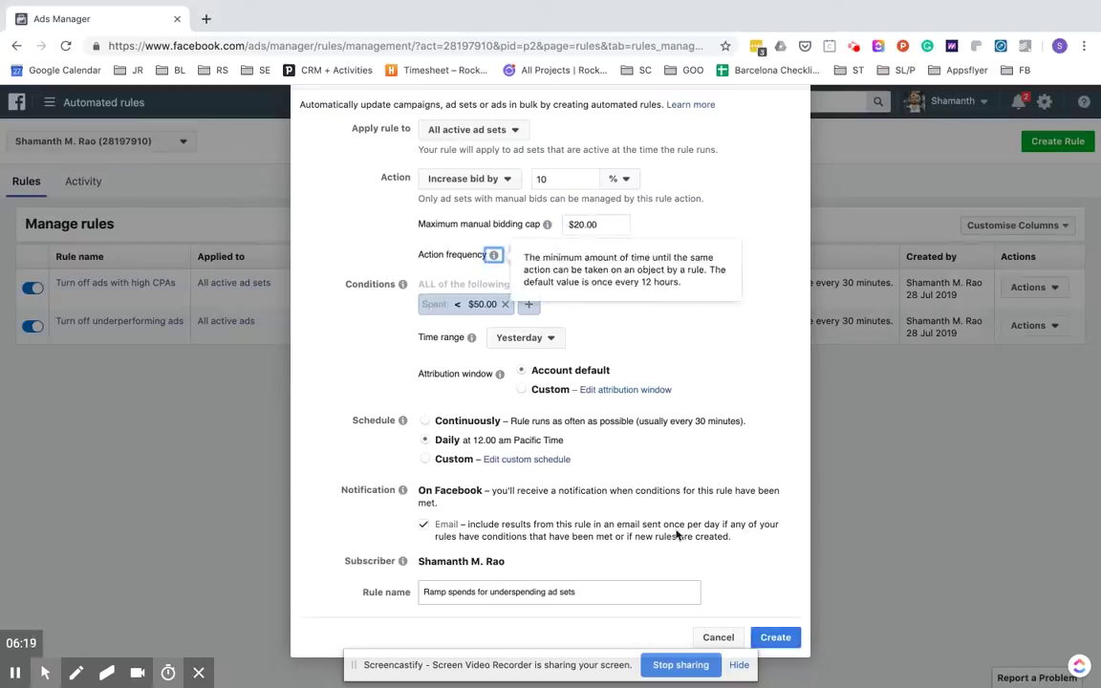
{"action": "left_click", "coordinate": [696, 483]}
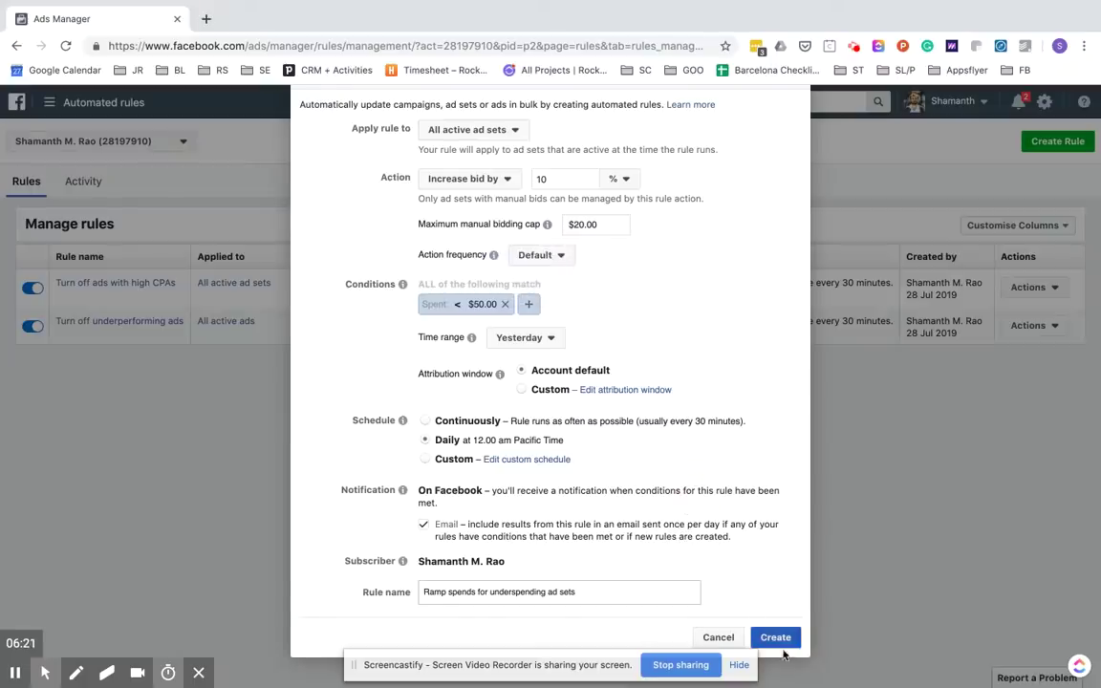
{"action": "left_click", "coordinate": [777, 638]}
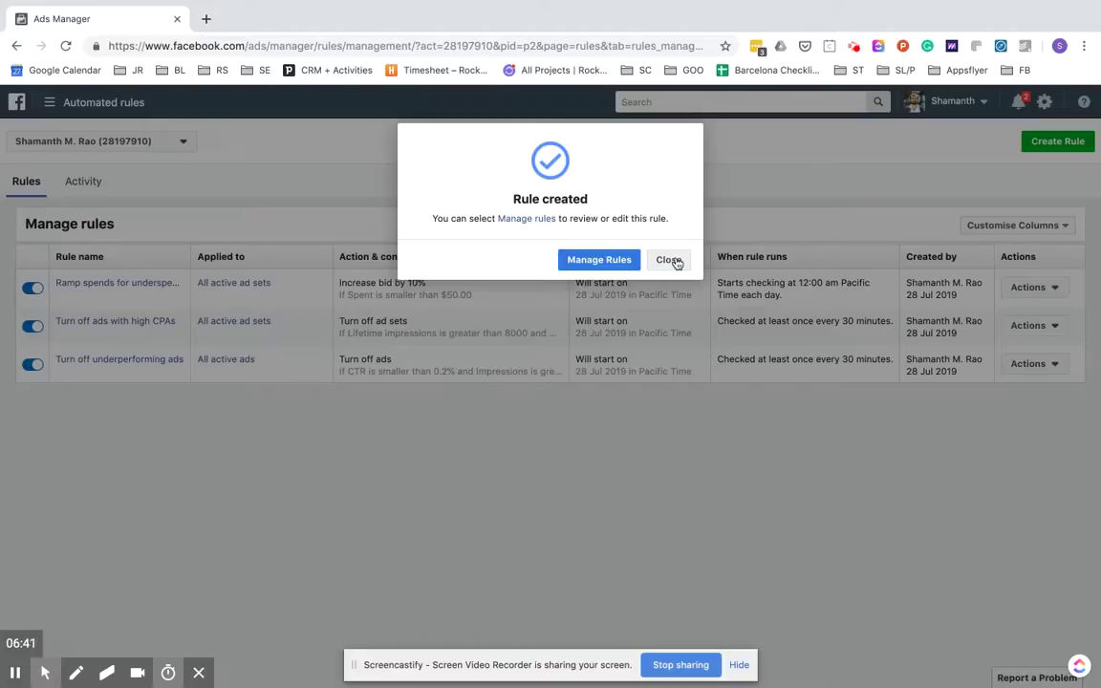
{"action": "left_click", "coordinate": [672, 260]}
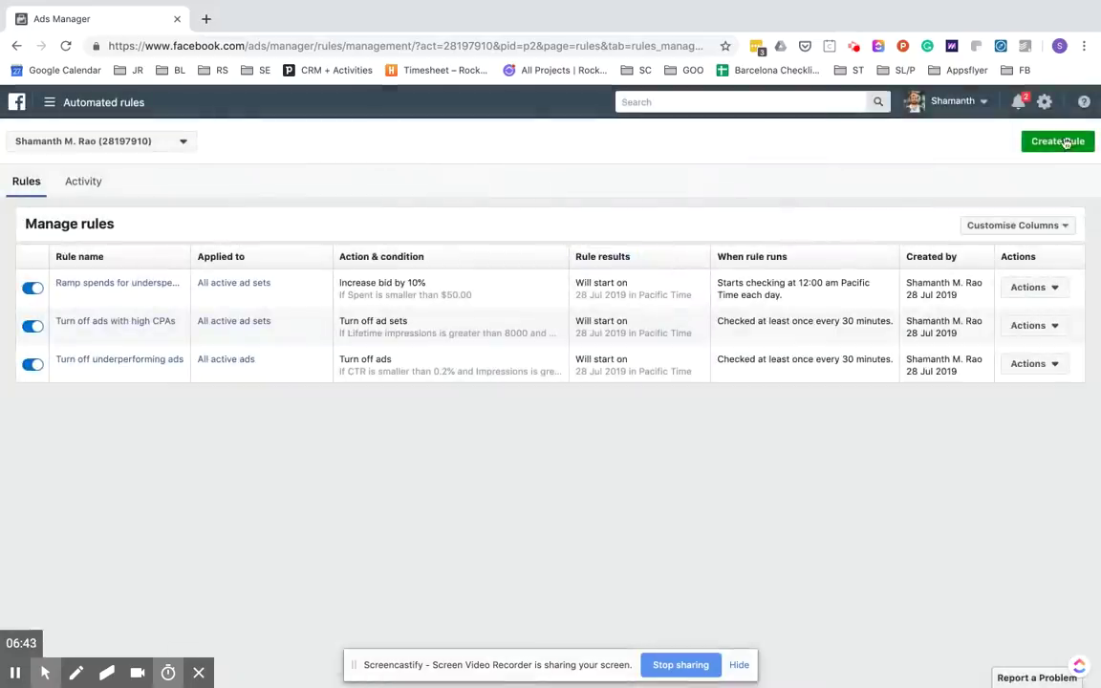
Start a new rule for all active ad sets that decreases the manual bid by 10%
{"action": "left_click", "coordinate": [1065, 143]}
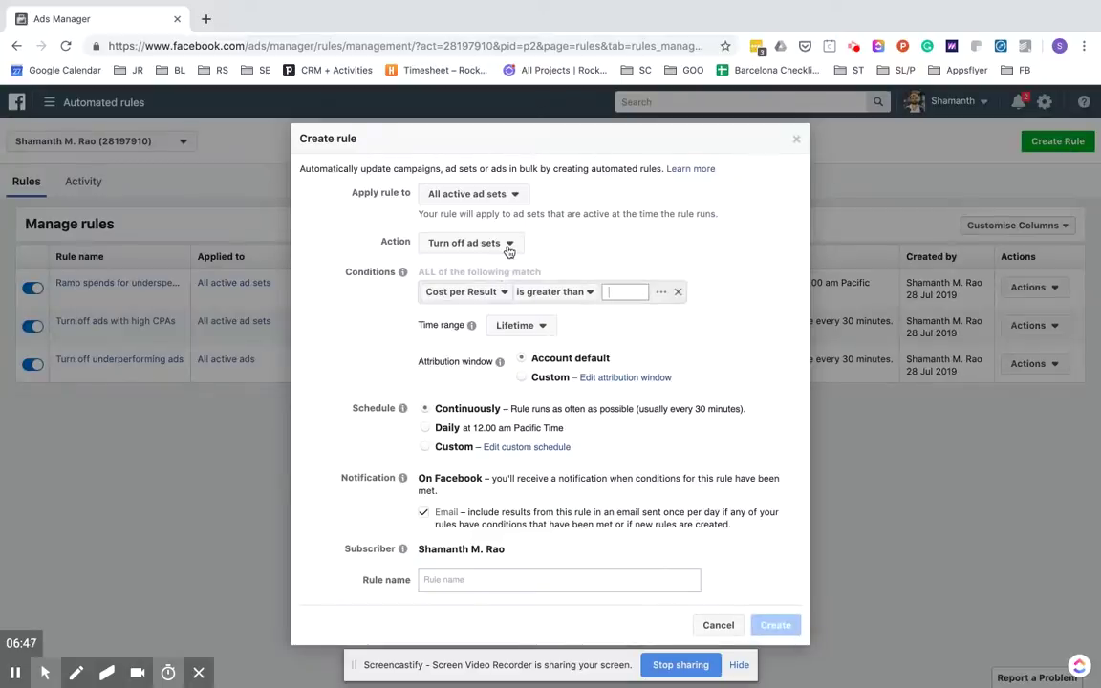
{"action": "left_click", "coordinate": [510, 246]}
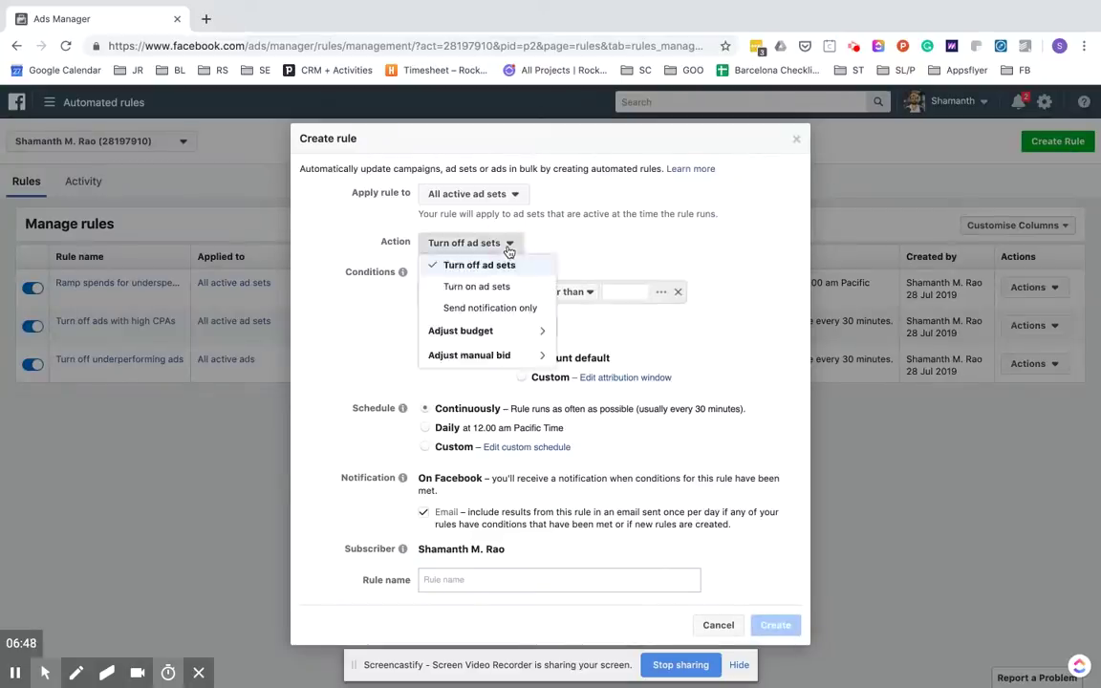
{"action": "left_click", "coordinate": [486, 358]}
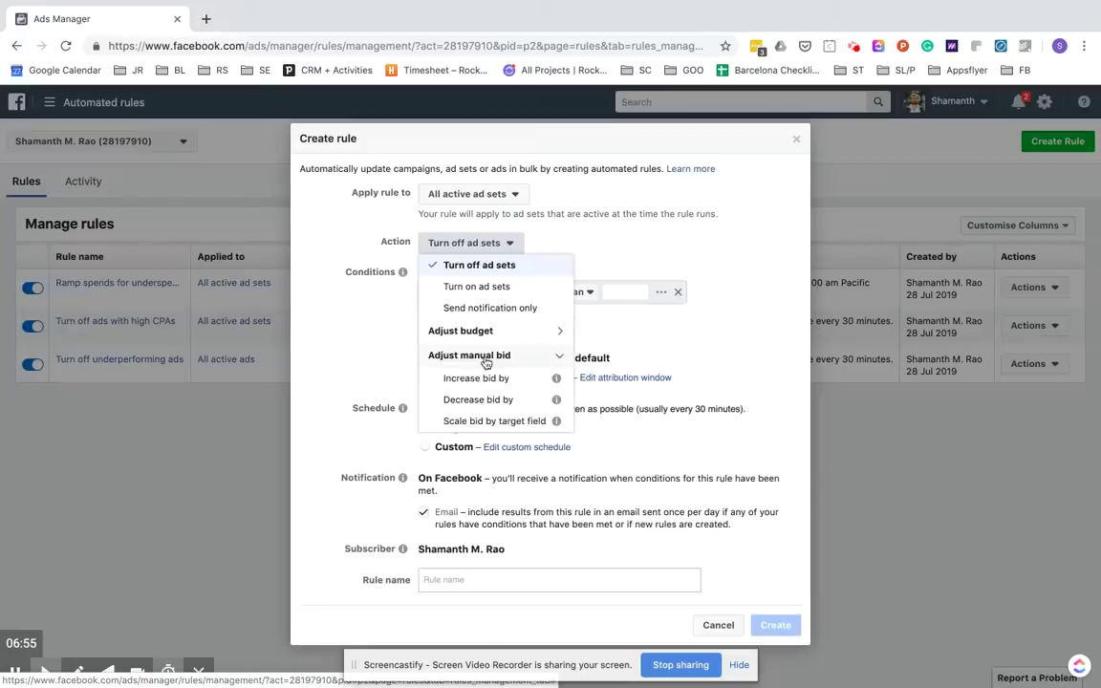
{"action": "left_click", "coordinate": [480, 401]}
{"action": "left_click", "coordinate": [572, 239]}
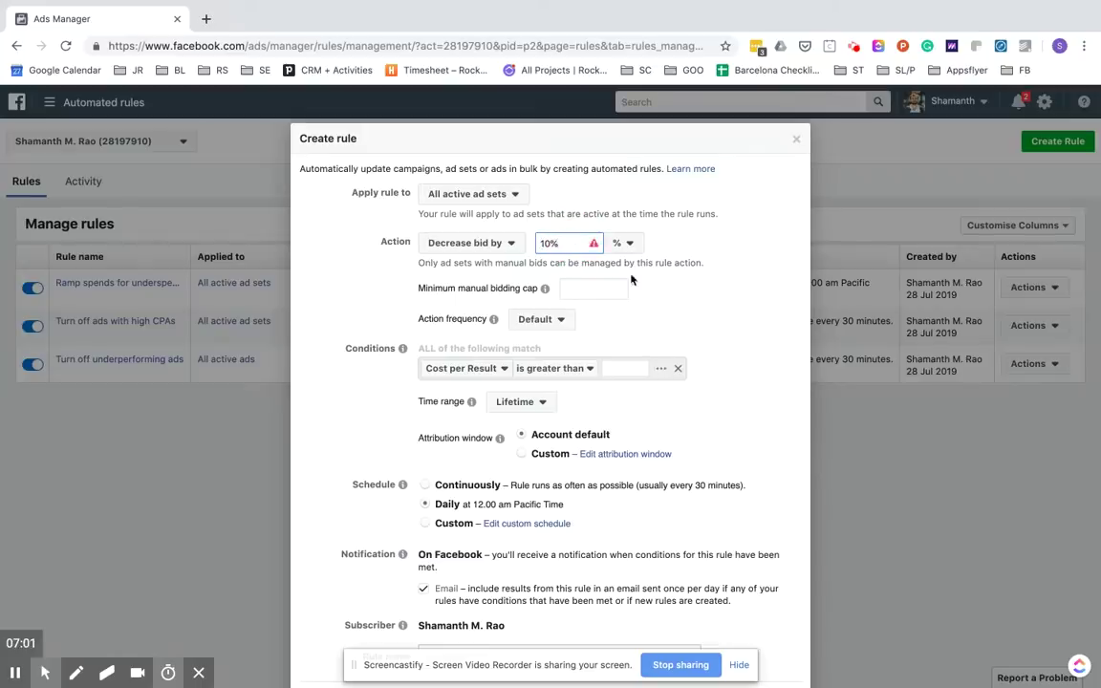
Check the minimum manual bidding cap's explanation and set the cap to $20.00
{"action": "left_click", "coordinate": [573, 283]}
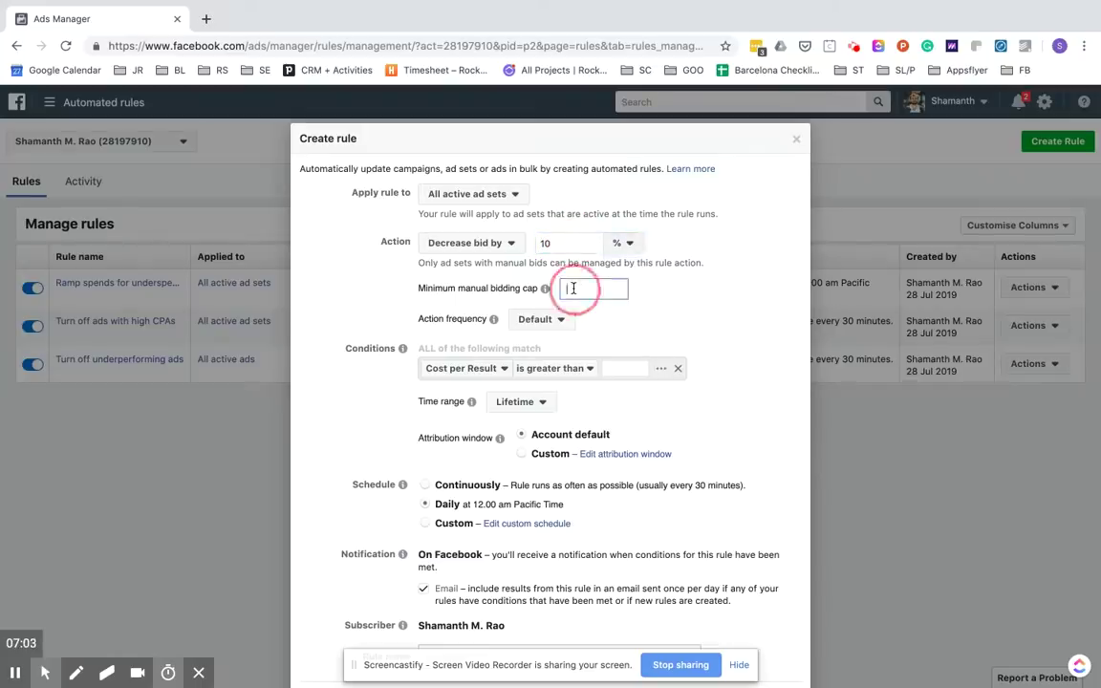
{"action": "mouse_move", "coordinate": [544, 291]}
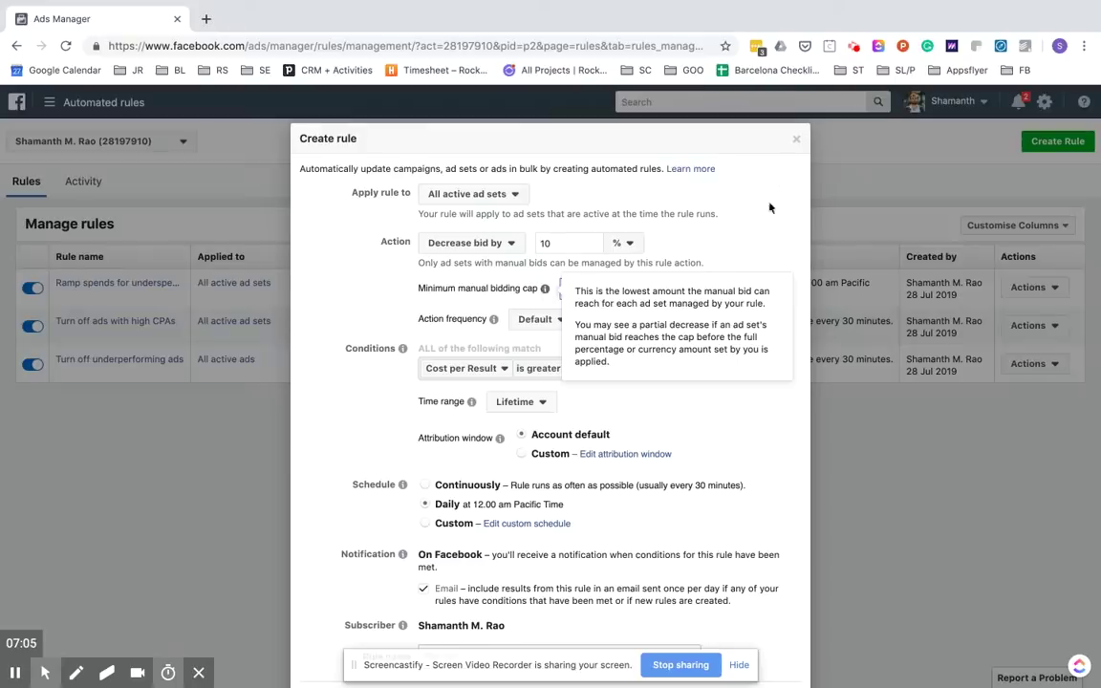
{"action": "left_click", "coordinate": [574, 288]}
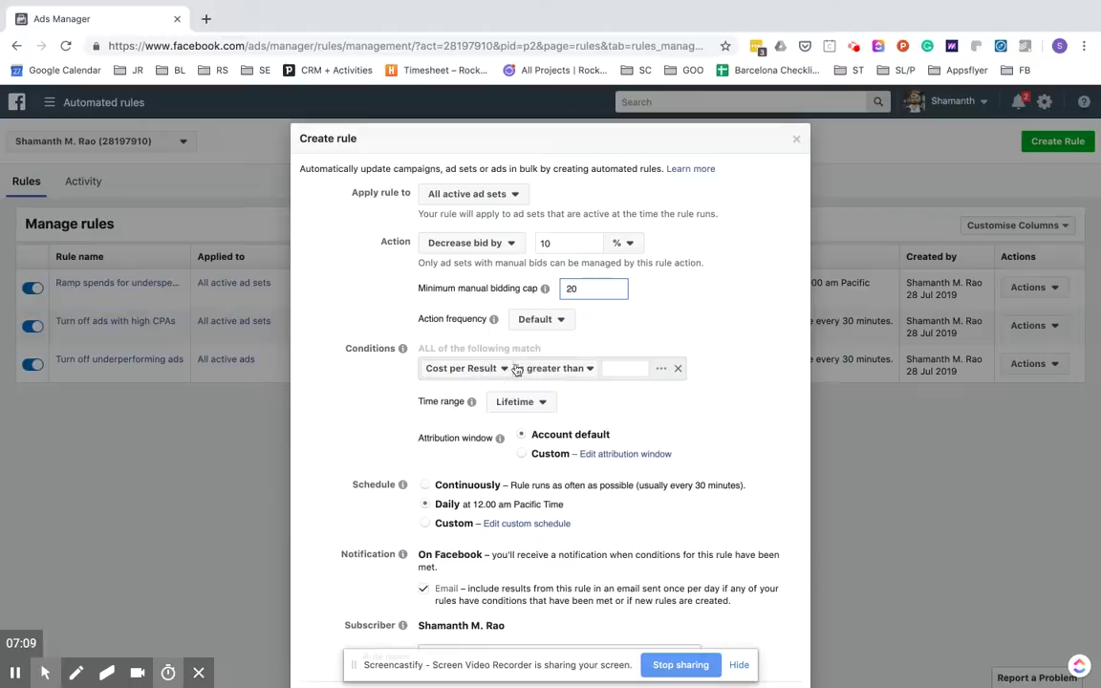
Add the condition Cost per Result is greater than $50.00 and reopen it for editing
{"action": "left_click", "coordinate": [634, 365]}
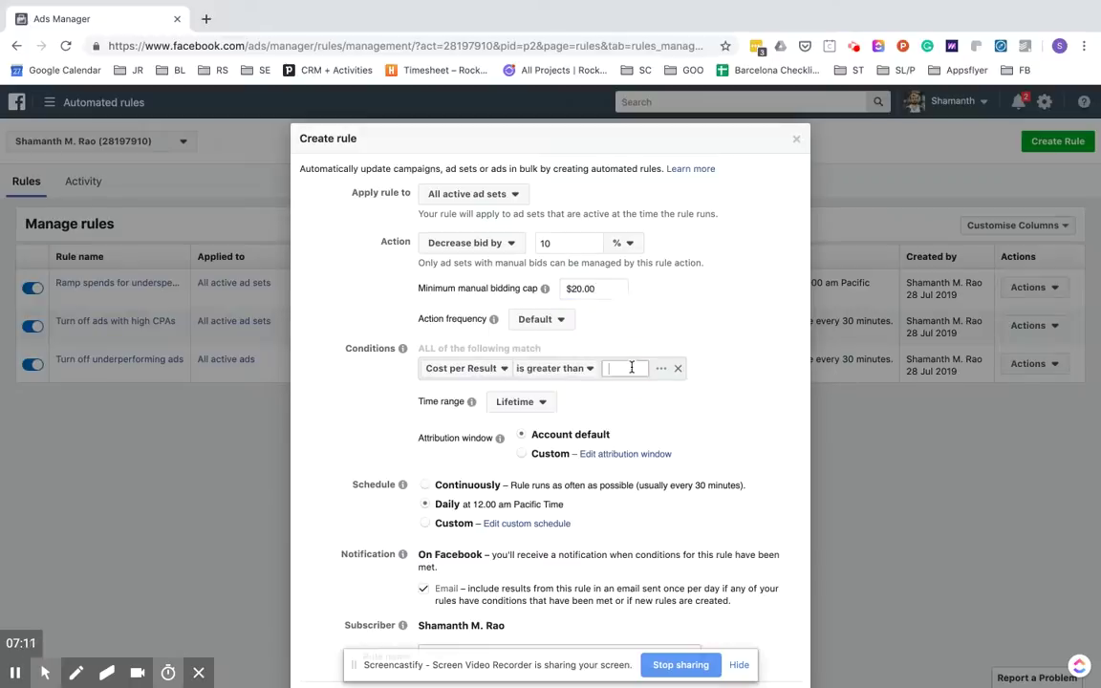
{"action": "type", "text": "50"}
{"action": "left_click", "coordinate": [688, 368]}
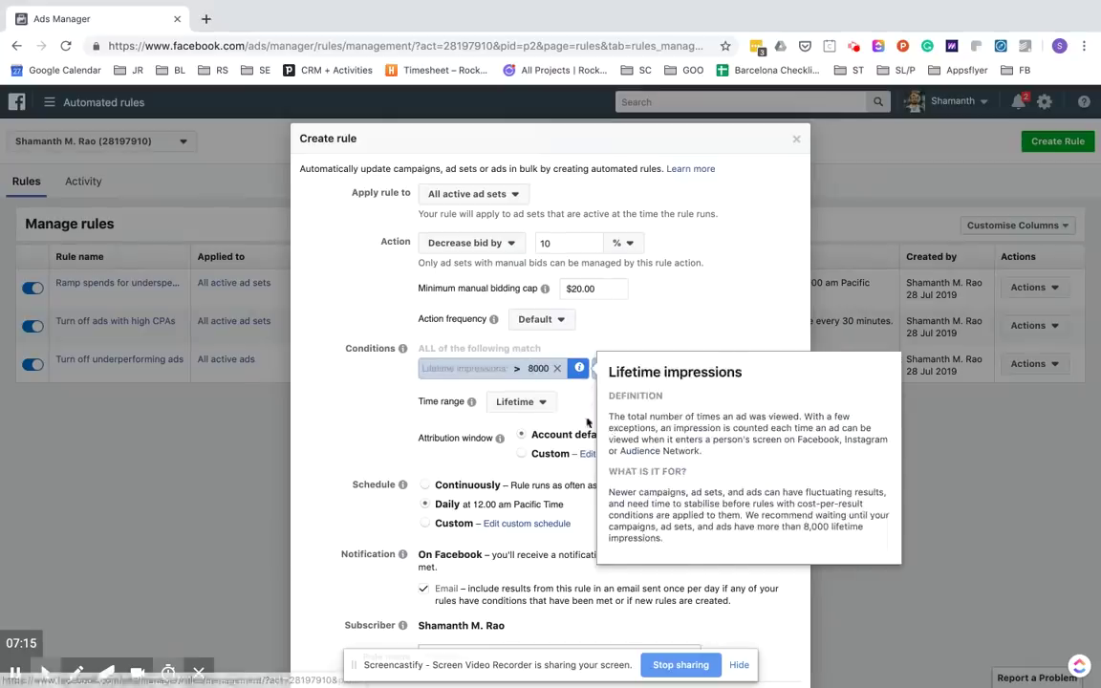
{"action": "left_click", "coordinate": [652, 372]}
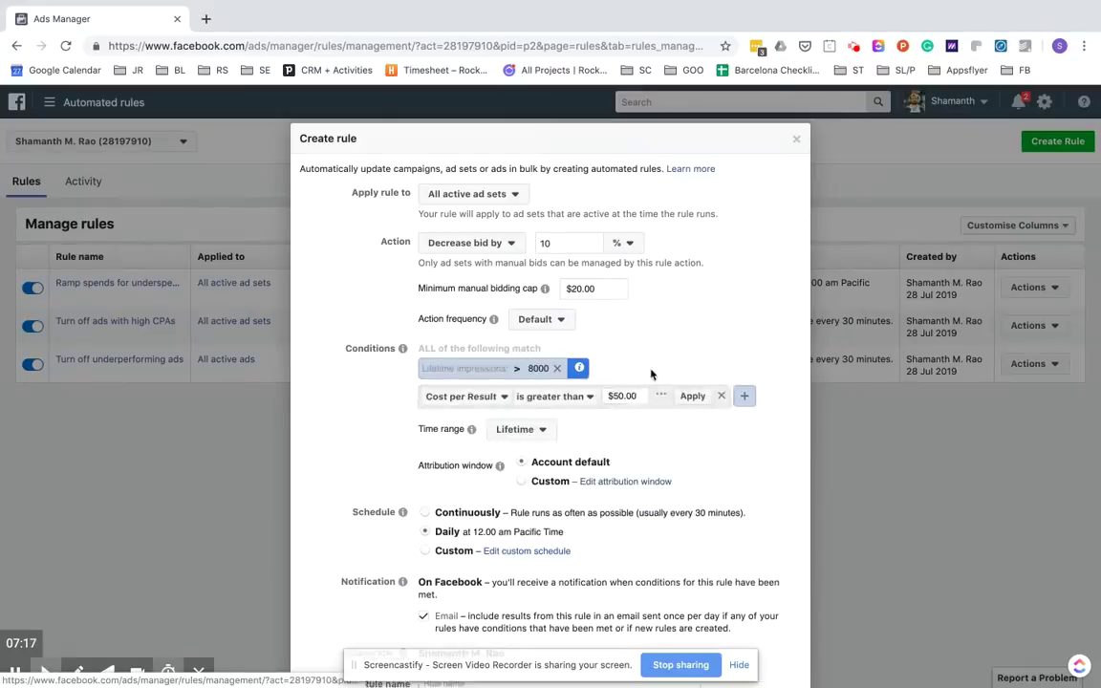
Change the cost condition's metric to Cost per mobile app add to cart and apply it
{"action": "left_click", "coordinate": [498, 397]}
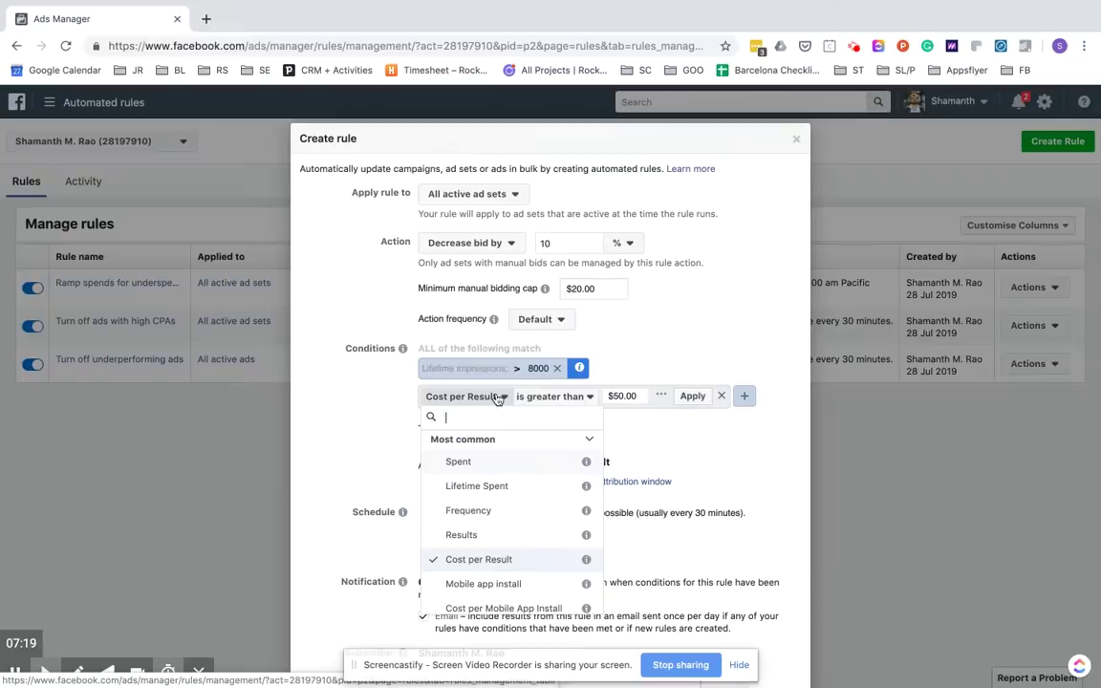
{"action": "type", "text": "add"}
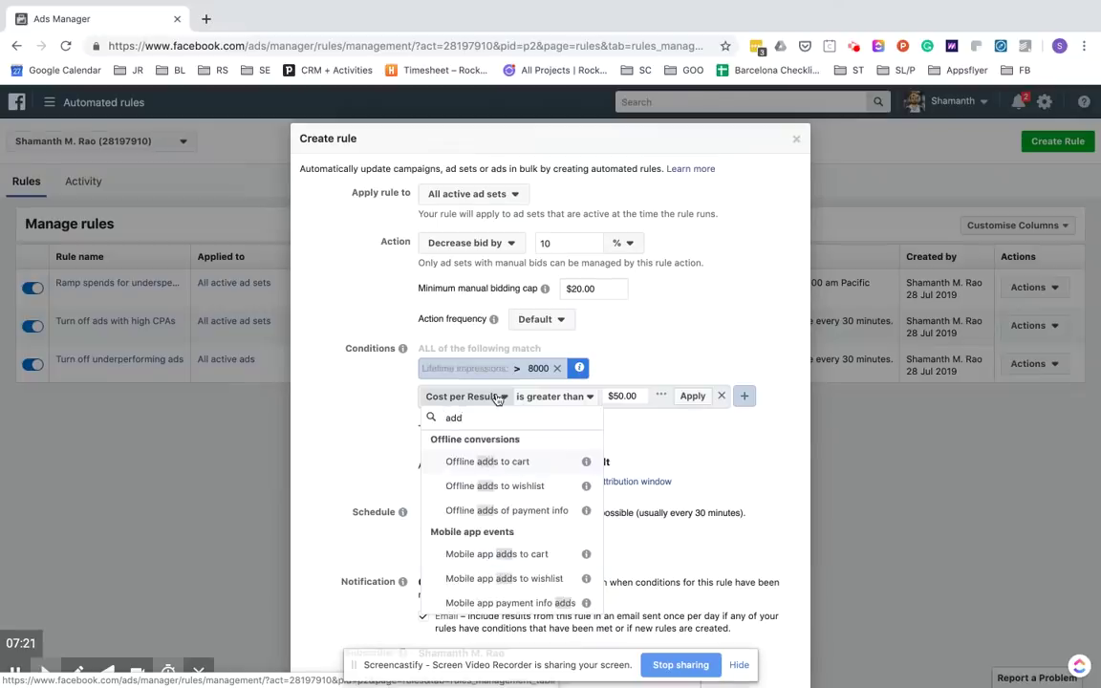
{"action": "type", "text": " to cart"}
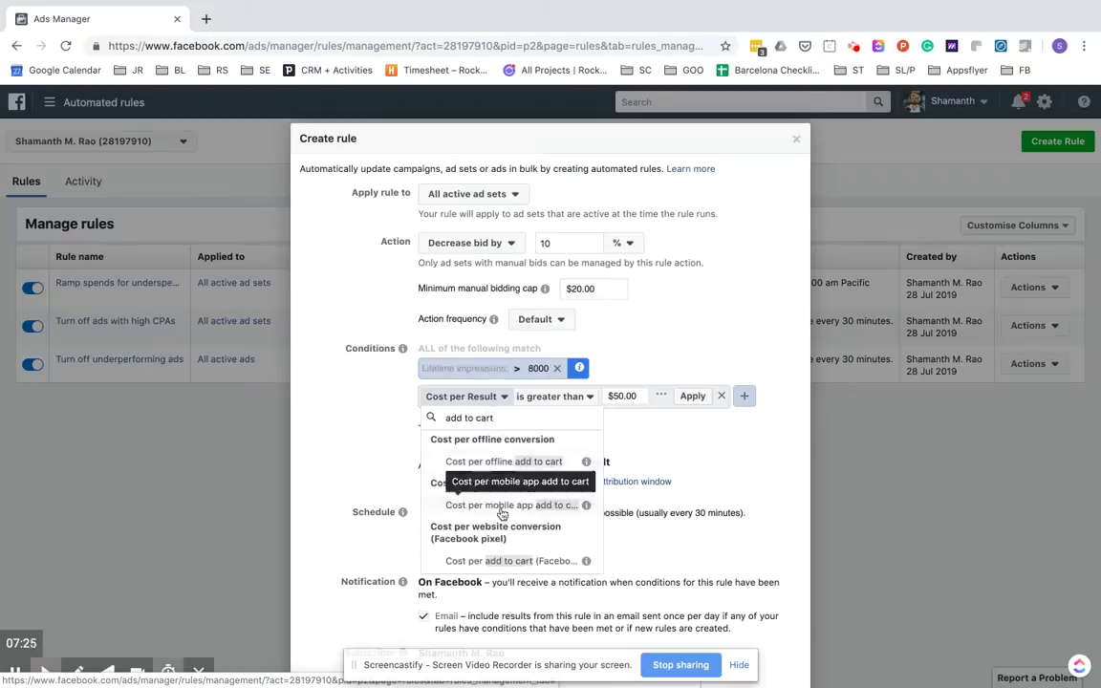
{"action": "left_click", "coordinate": [449, 505]}
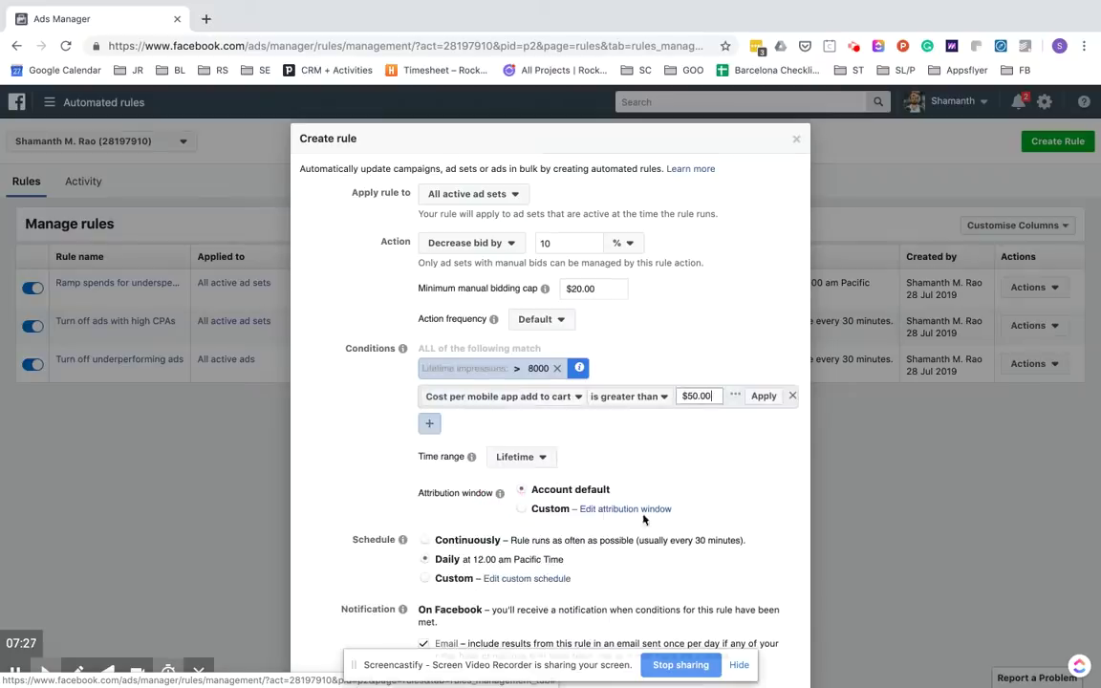
{"action": "left_click", "coordinate": [764, 396]}
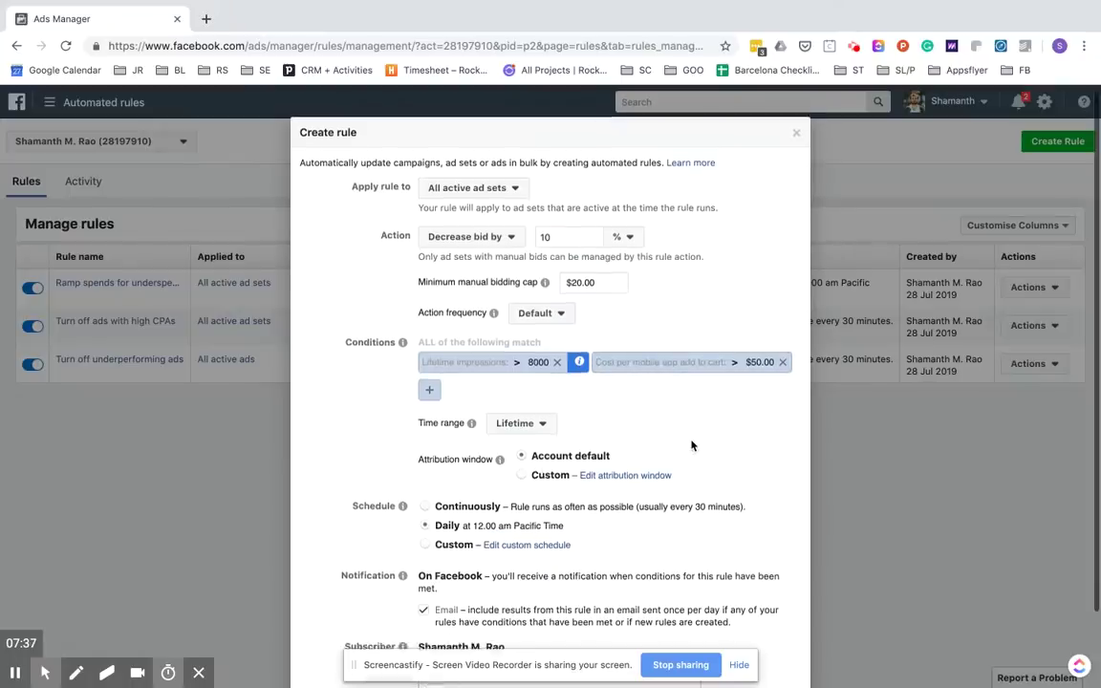
Name the bid decrease rule "Dial down underperforming ad sets"
{"action": "scroll", "coordinate": [568, 228], "scroll_direction": "down", "scroll_amount": 1}
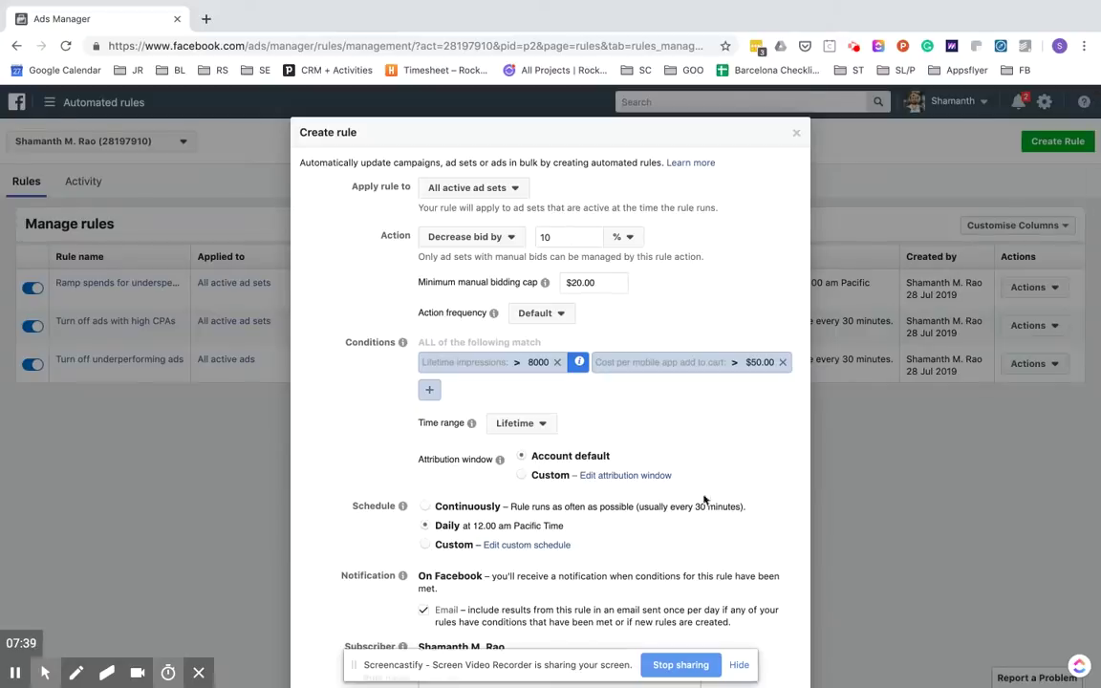
{"action": "scroll", "coordinate": [705, 502], "scroll_direction": "down", "scroll_amount": 2}
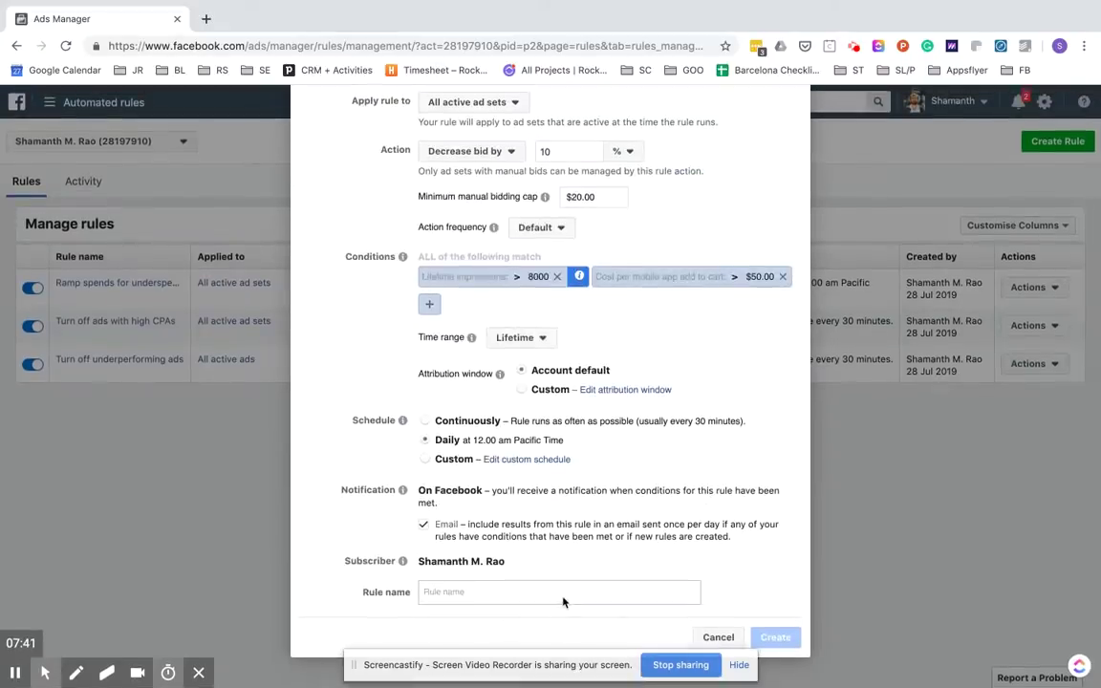
{"action": "left_click", "coordinate": [563, 599]}
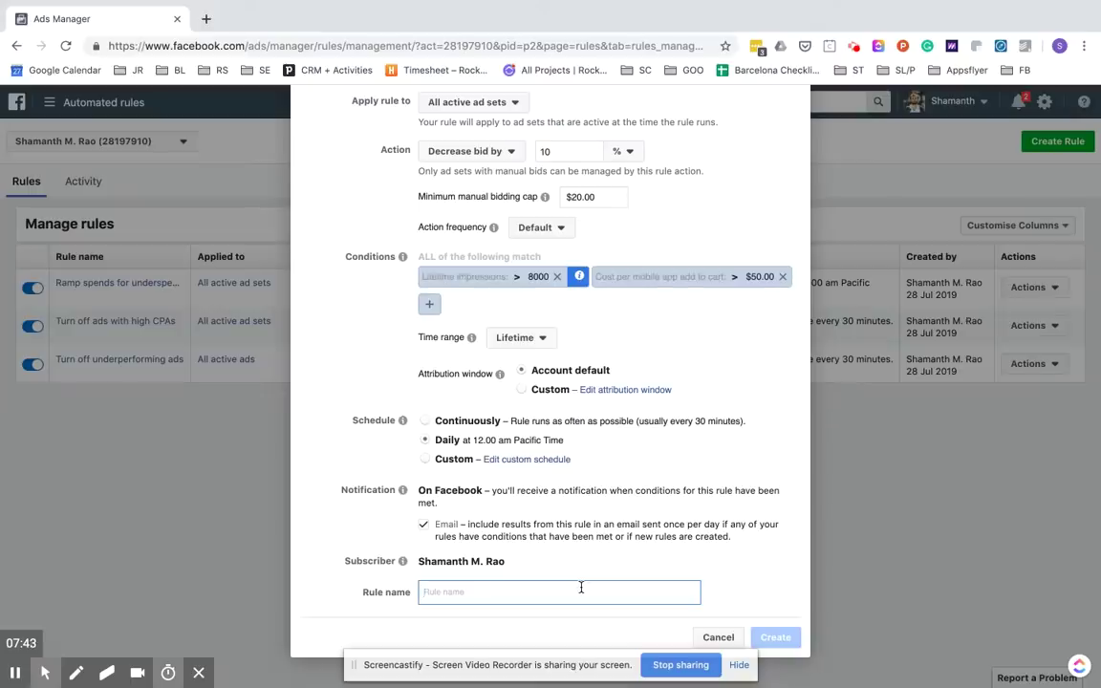
{"action": "type", "text": "Ra"}
{"action": "type", "text": "n"}
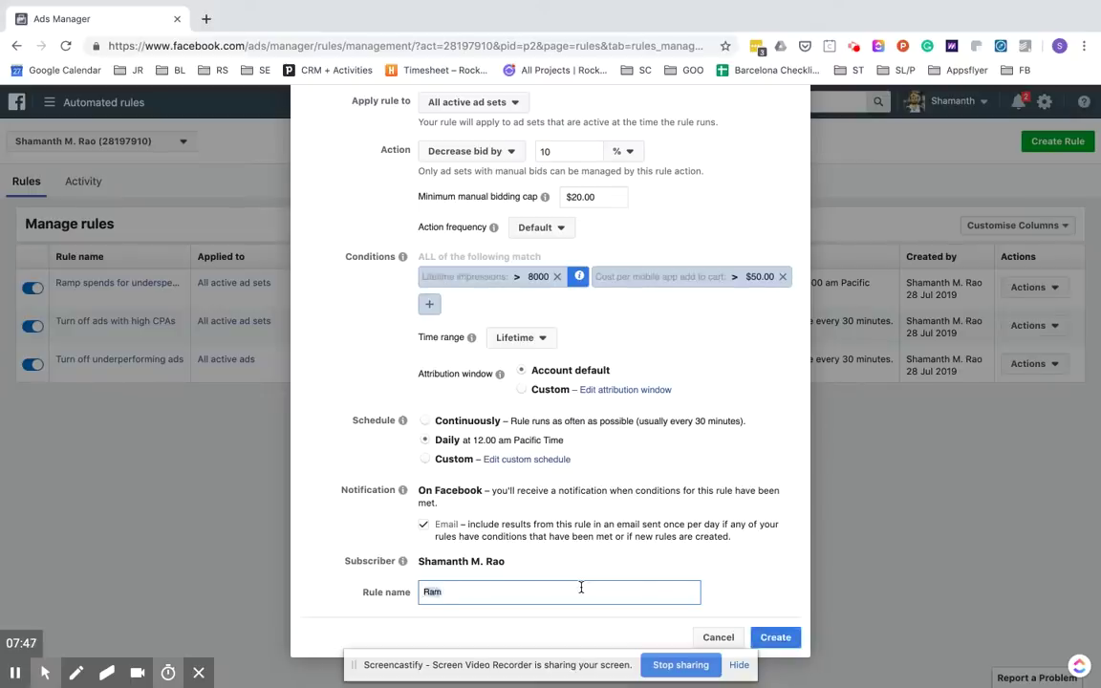
{"action": "key", "text": "BackSpace"}
{"action": "key", "text": "BackSpace"}
{"action": "key", "text": "BackSpace"}
{"action": "type", "text": "Dial down underperf"}
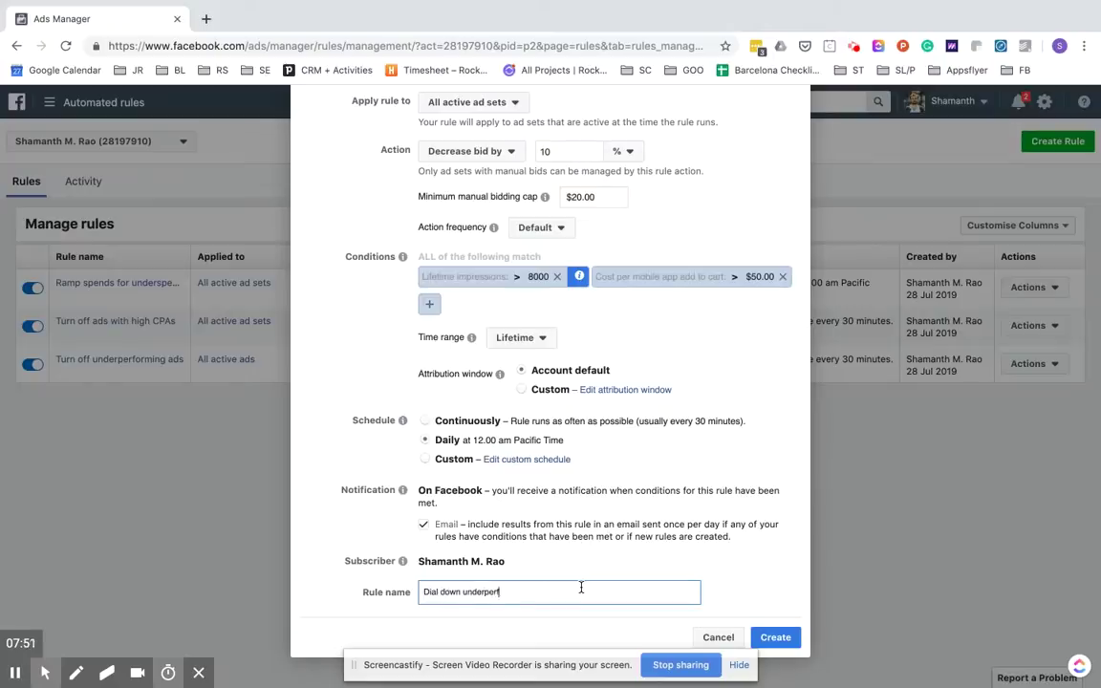
{"action": "type", "text": "orming ad sets"}
Review the bid decrease rule's settings, create the rule and dismiss the confirmation
{"action": "scroll", "coordinate": [581, 587], "scroll_direction": "up", "scroll_amount": 2}
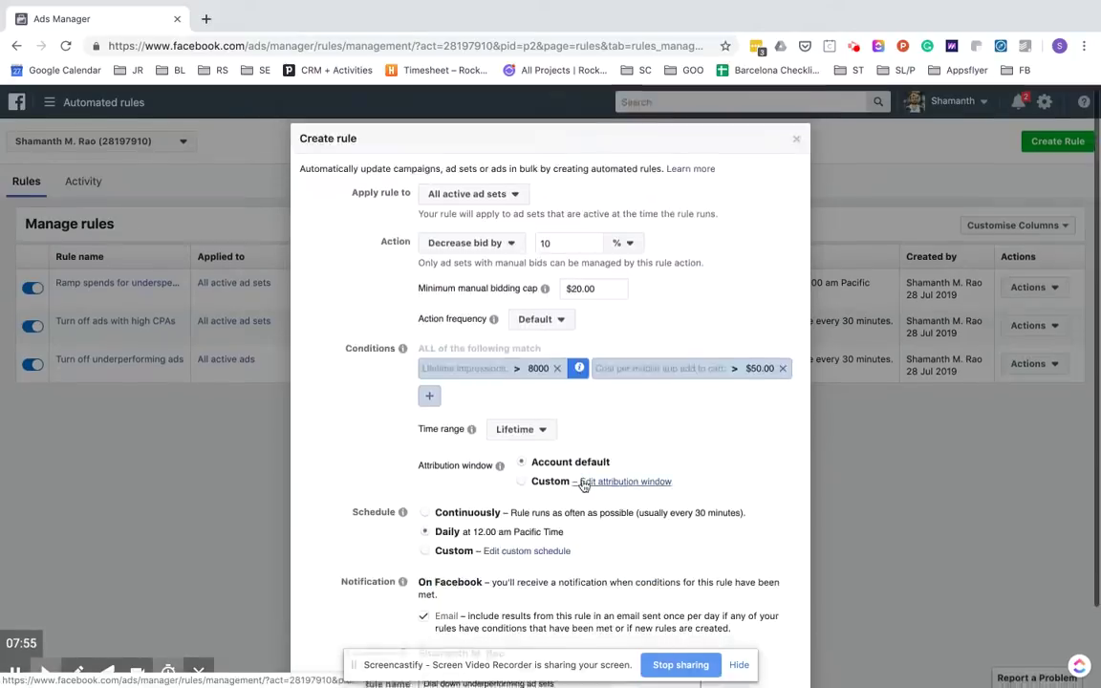
{"action": "scroll", "coordinate": [732, 511], "scroll_direction": "down", "scroll_amount": 3}
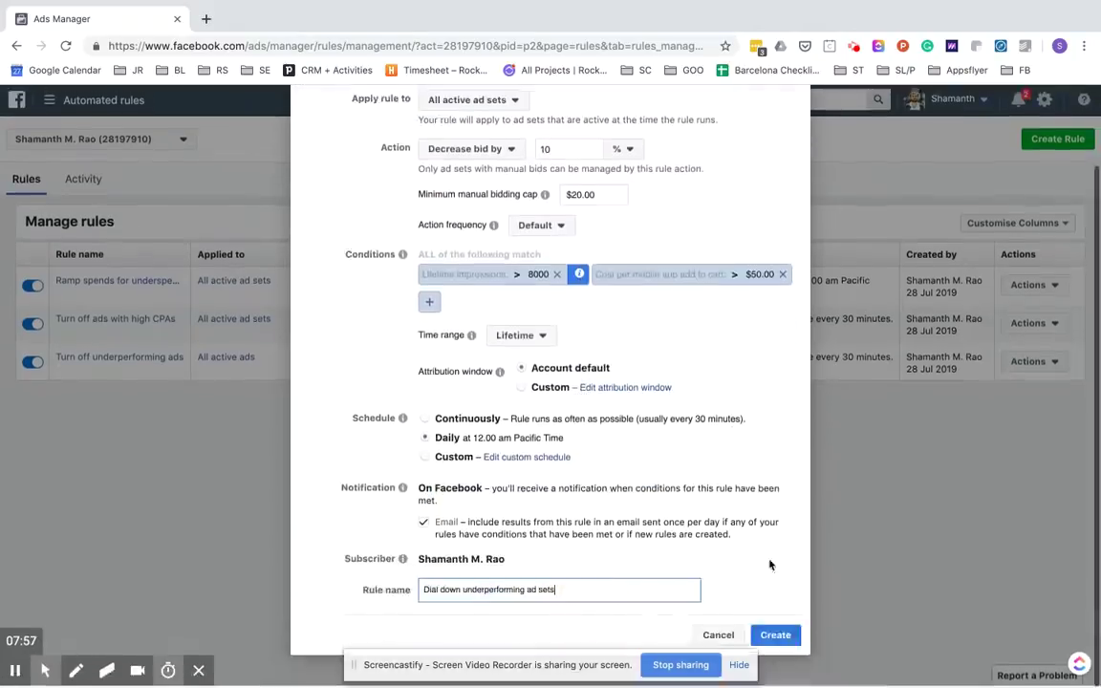
{"action": "left_click", "coordinate": [776, 635]}
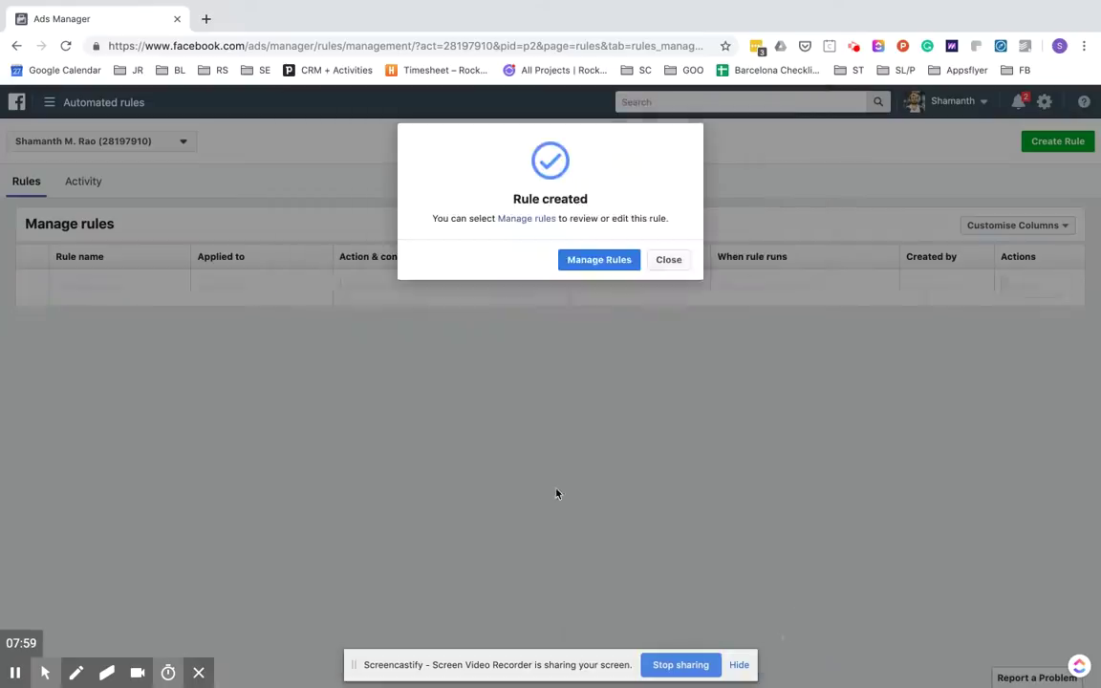
{"action": "left_click", "coordinate": [681, 260]}
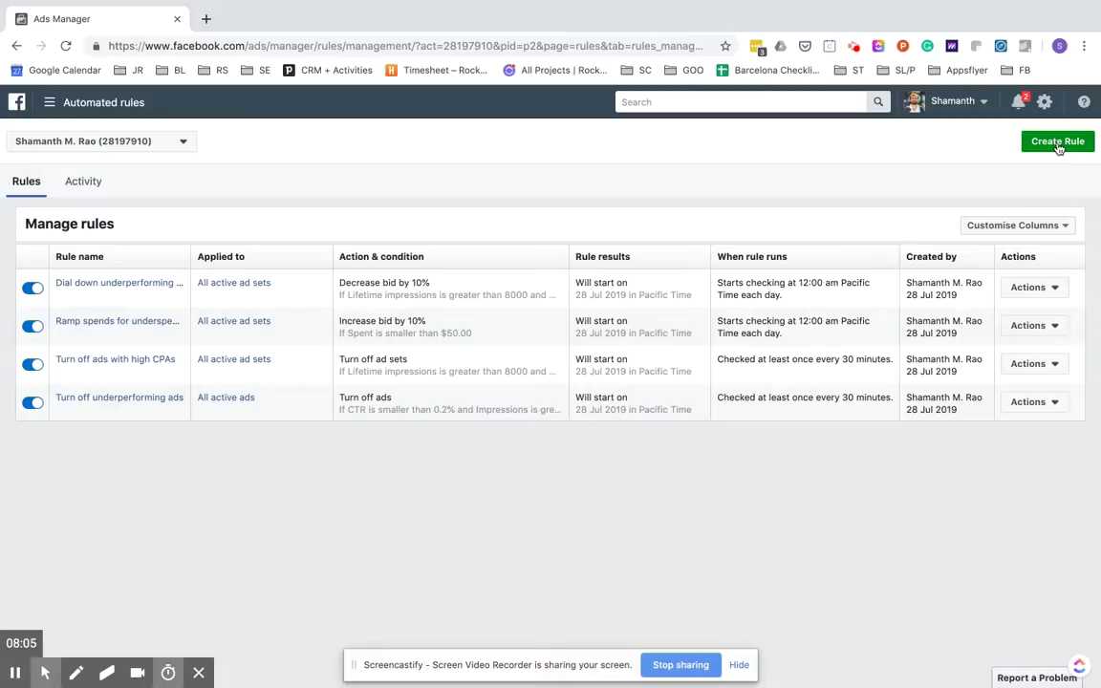
Start another new rule and apply it to all active campaigns
{"action": "left_click", "coordinate": [1058, 143]}
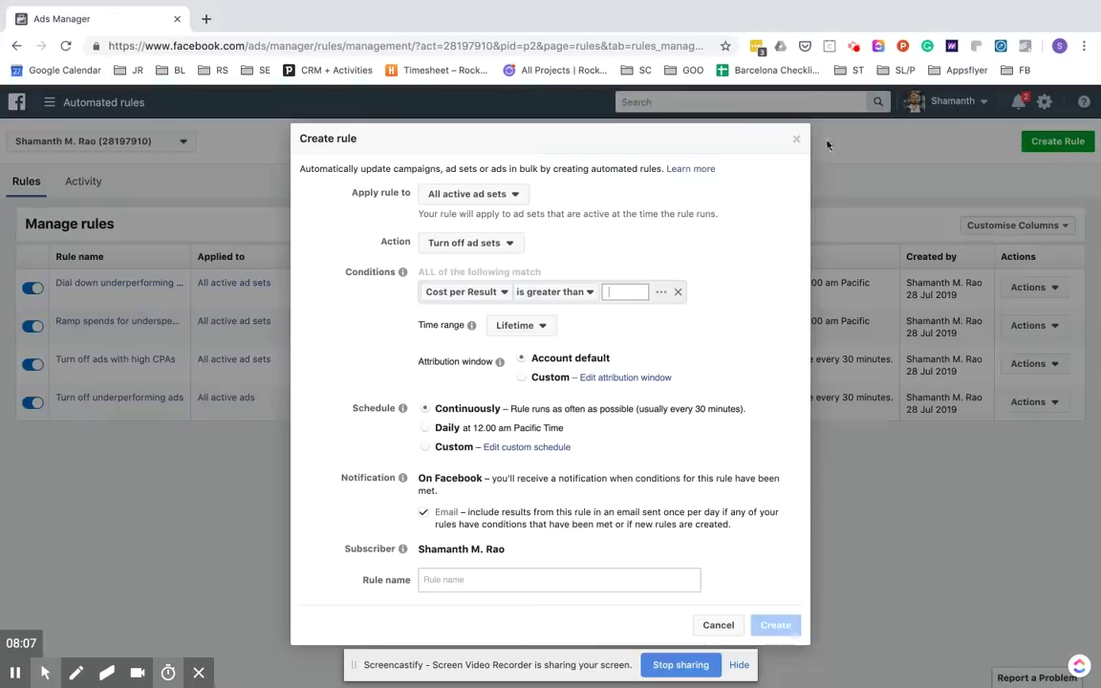
{"action": "left_click", "coordinate": [516, 195]}
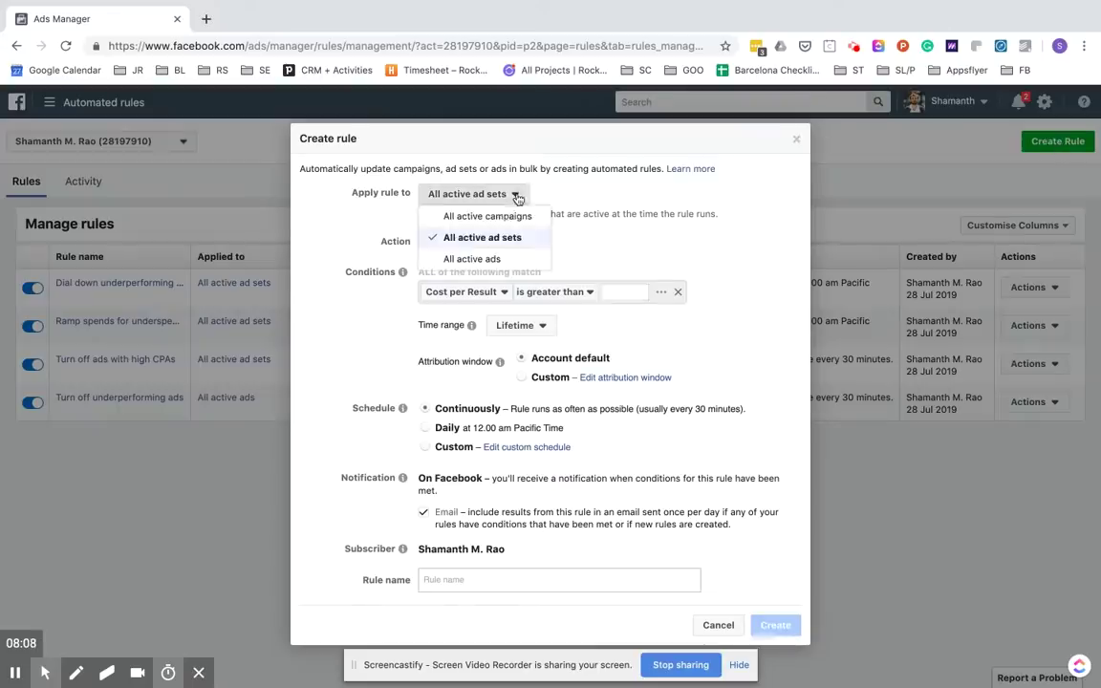
{"action": "left_click", "coordinate": [502, 217]}
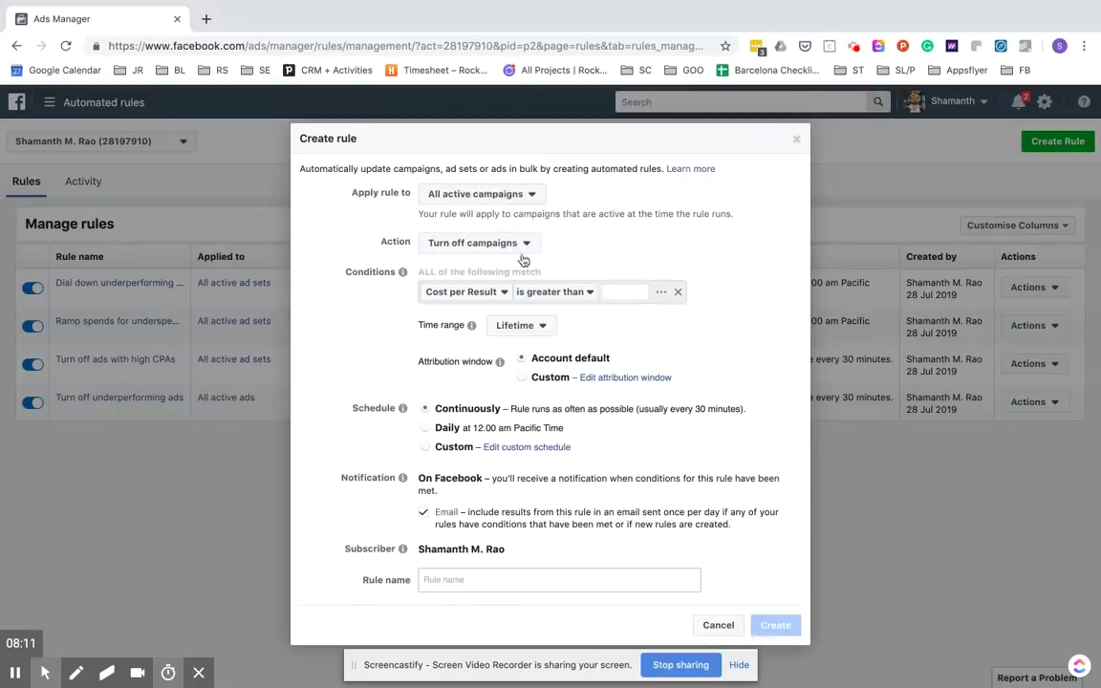
Examine the condition metrics and the budget and manual bid adjustment actions offered for active campaigns, and discard the unsaved rule
{"action": "left_click", "coordinate": [485, 290]}
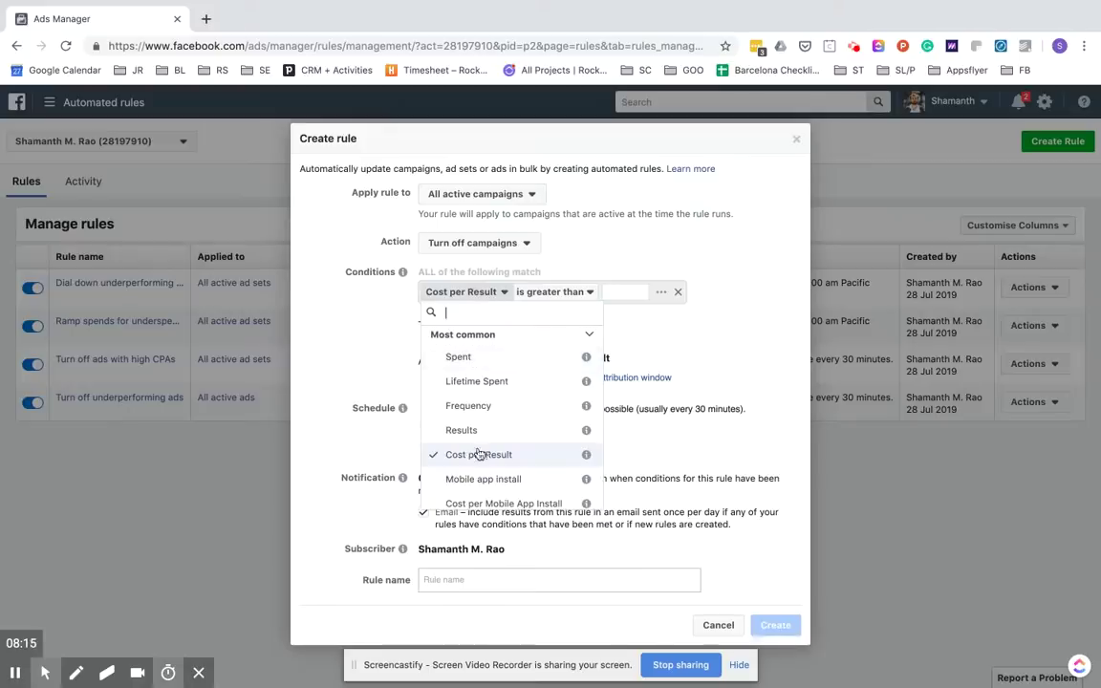
{"action": "left_click", "coordinate": [505, 242]}
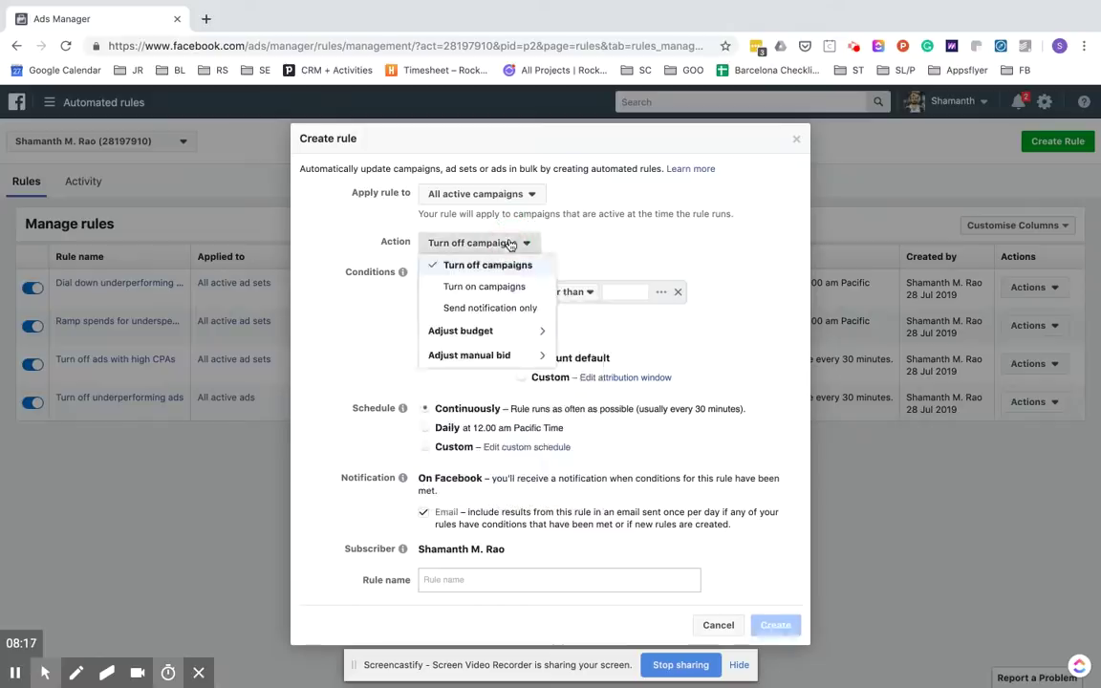
{"action": "left_click", "coordinate": [493, 332]}
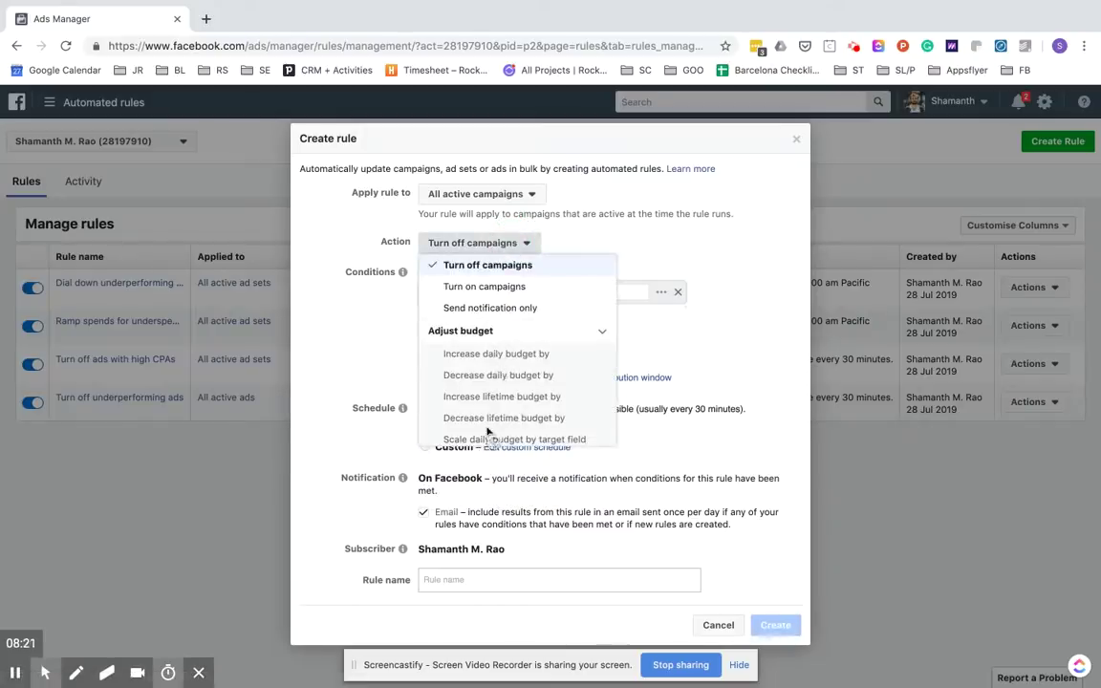
{"action": "scroll", "coordinate": [492, 435], "scroll_direction": "down", "scroll_amount": 1}
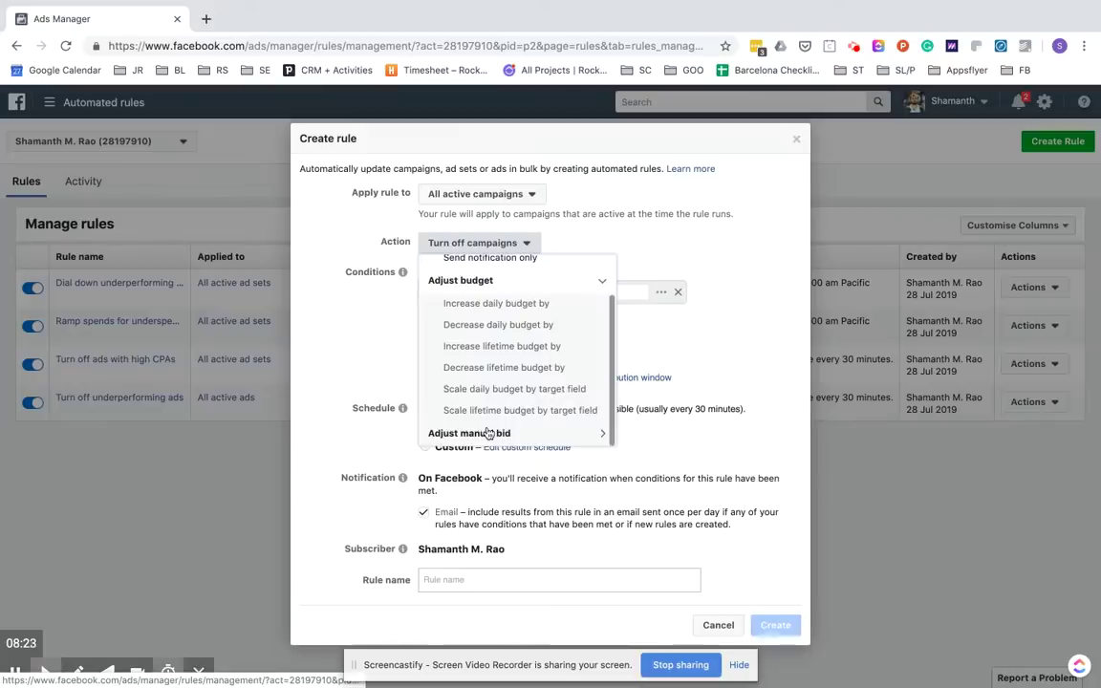
{"action": "left_click", "coordinate": [489, 434]}
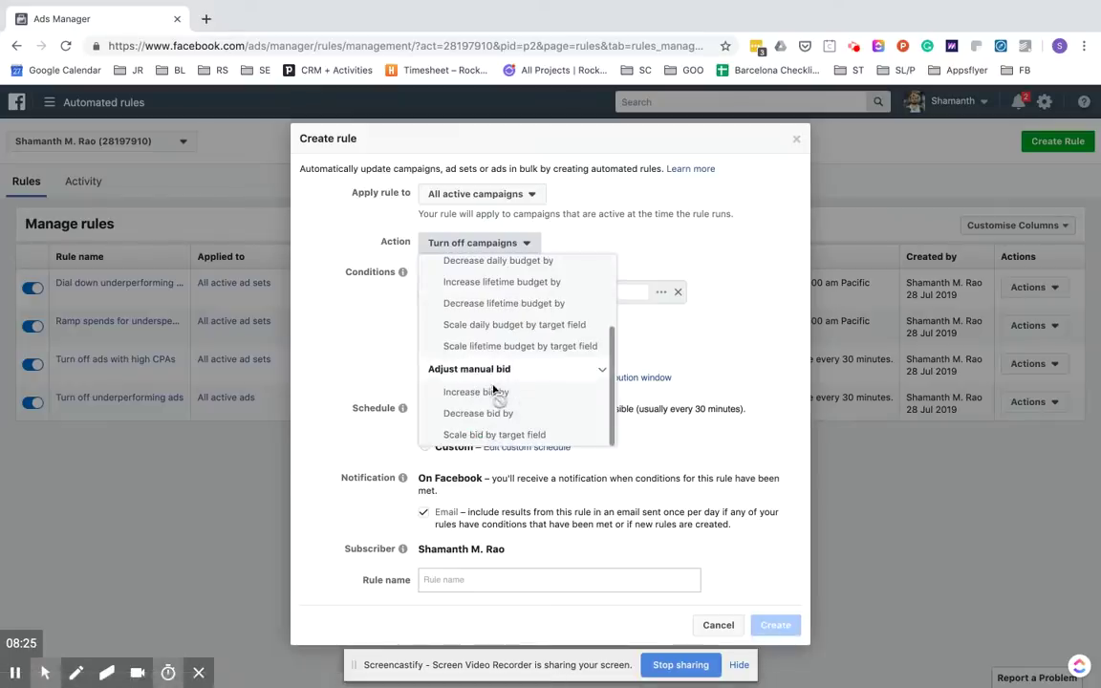
{"action": "scroll", "coordinate": [492, 390], "scroll_direction": "up", "scroll_amount": 2}
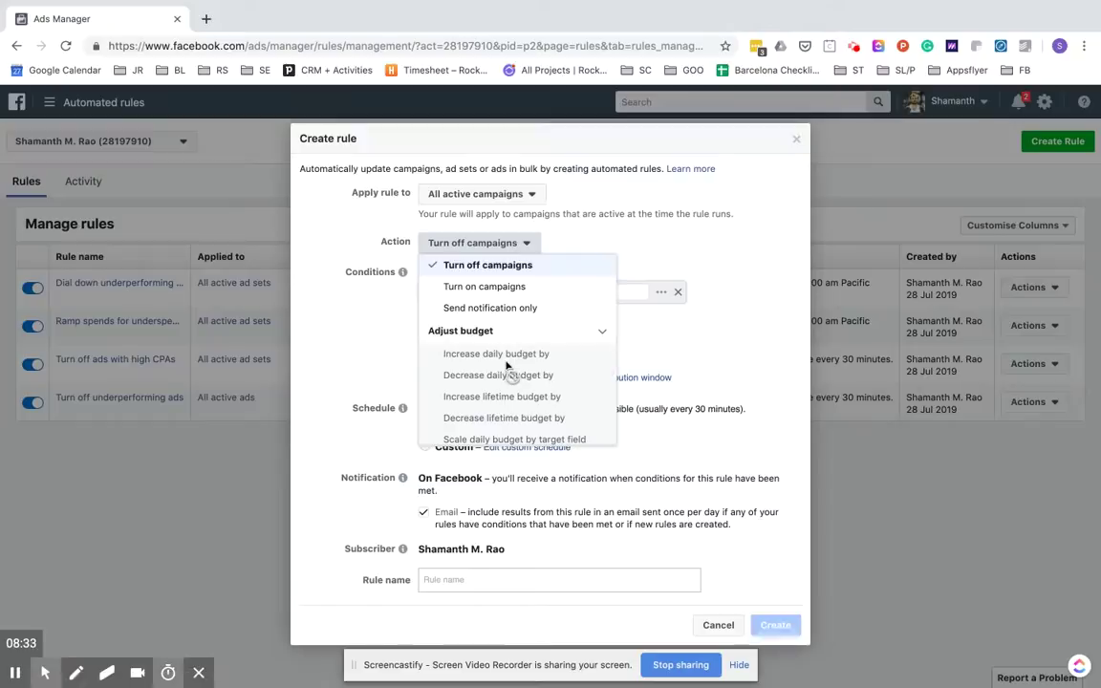
{"action": "mouse_move", "coordinate": [822, 8]}
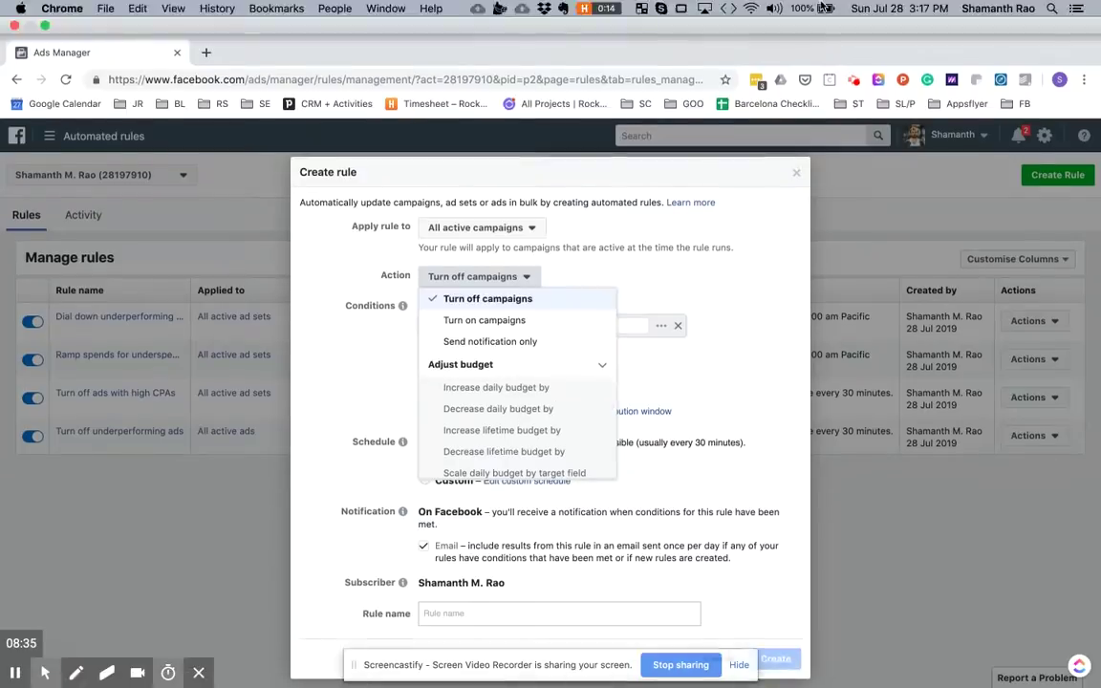
{"action": "left_click", "coordinate": [306, 505]}
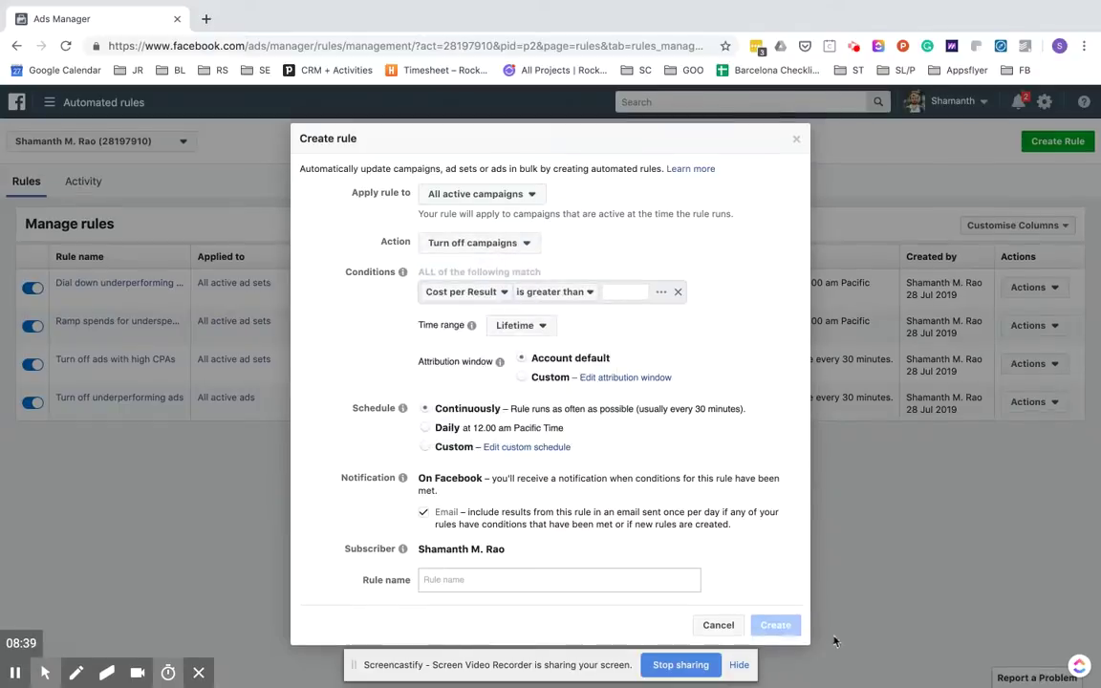
{"action": "left_click", "coordinate": [718, 626]}
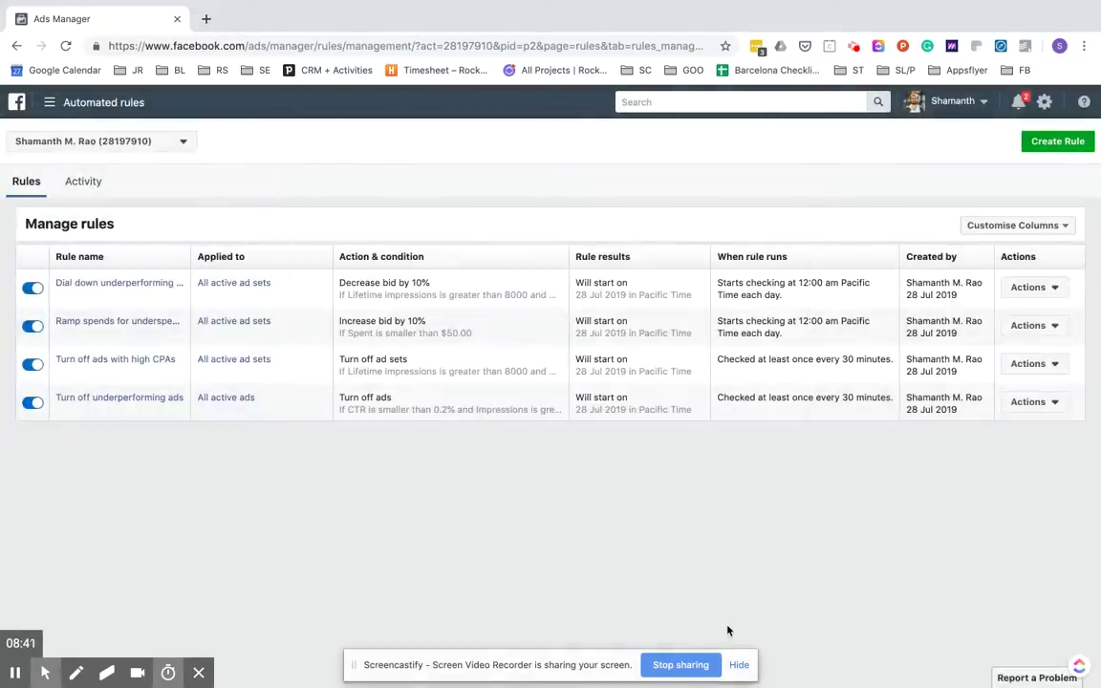